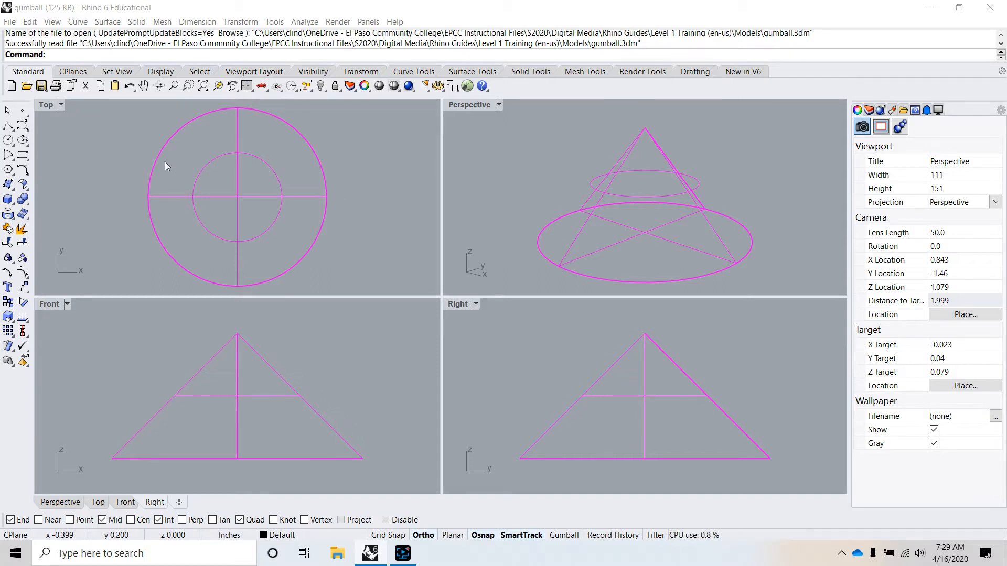
Step: Set the Top, Perspective, Right and Front viewports to Rendered display and close the small floating Perspective viewport
left_click(61, 105)
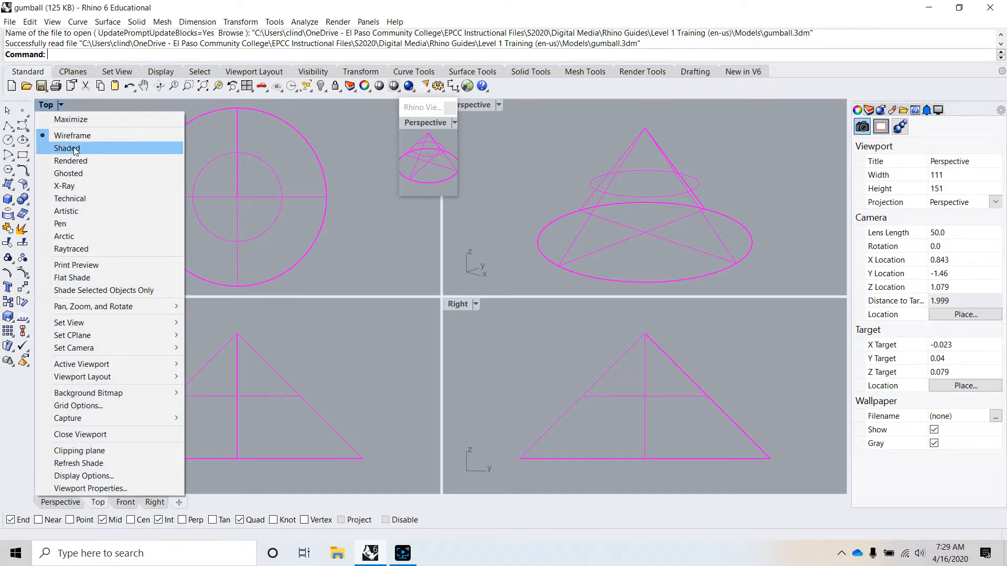
left_click(71, 161)
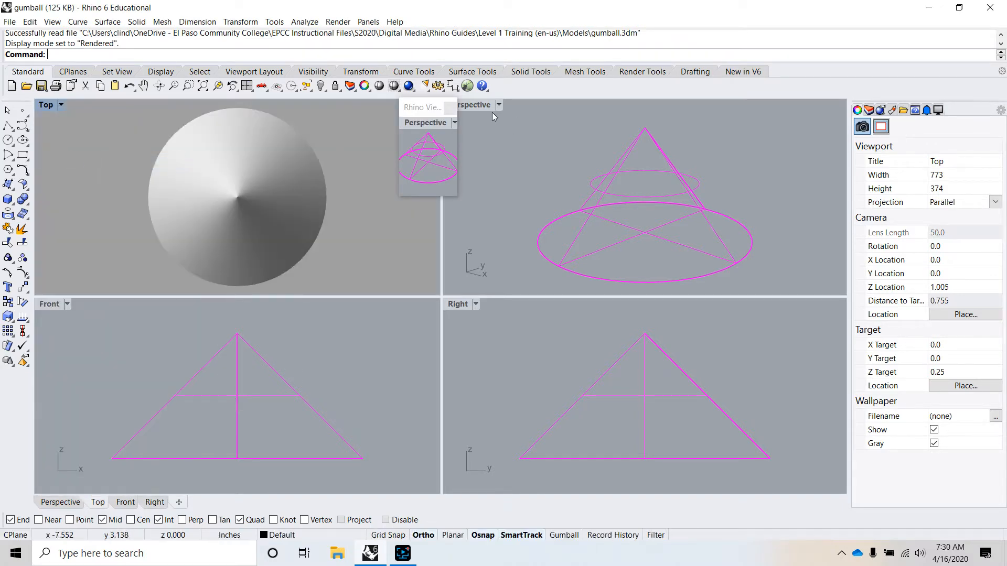
left_click(499, 106)
left_click(500, 161)
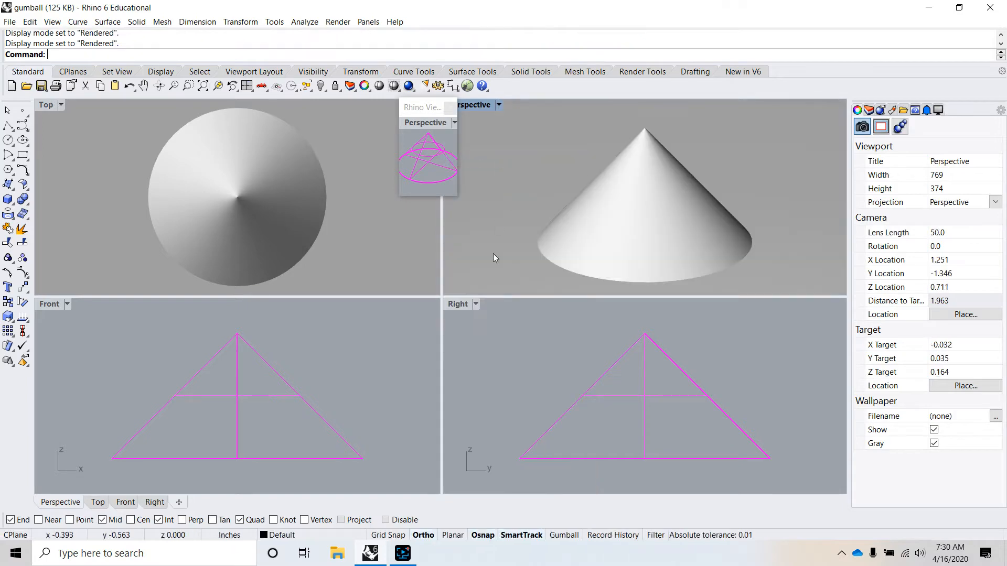
left_click(475, 305)
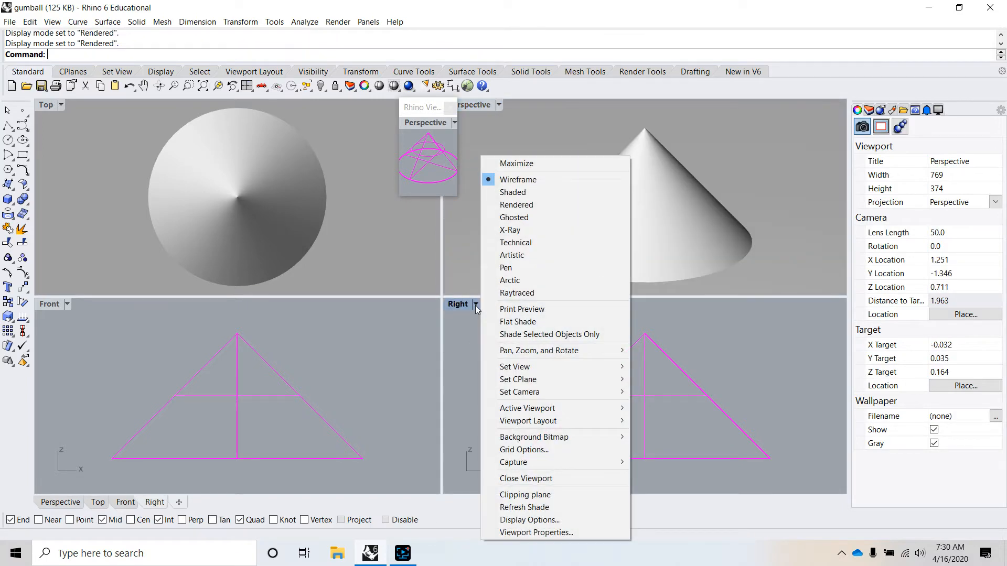
left_click(539, 205)
left_click(67, 305)
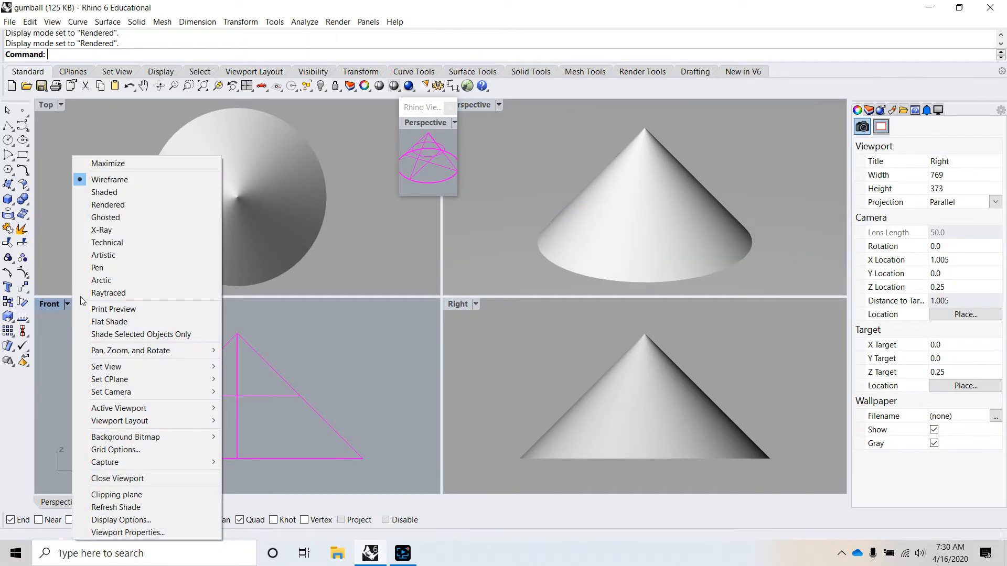
left_click(139, 206)
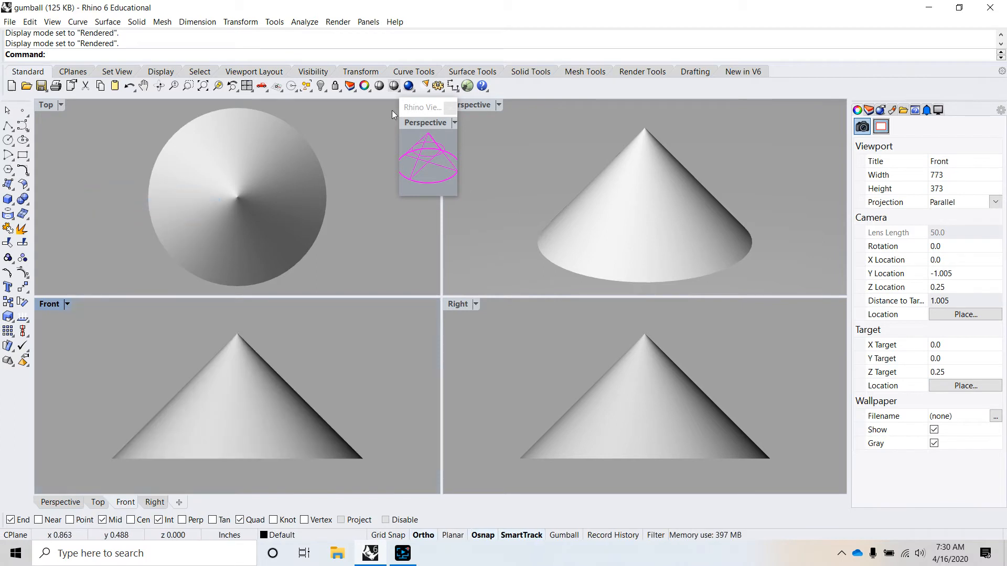
left_click_drag(418, 112, 434, 163)
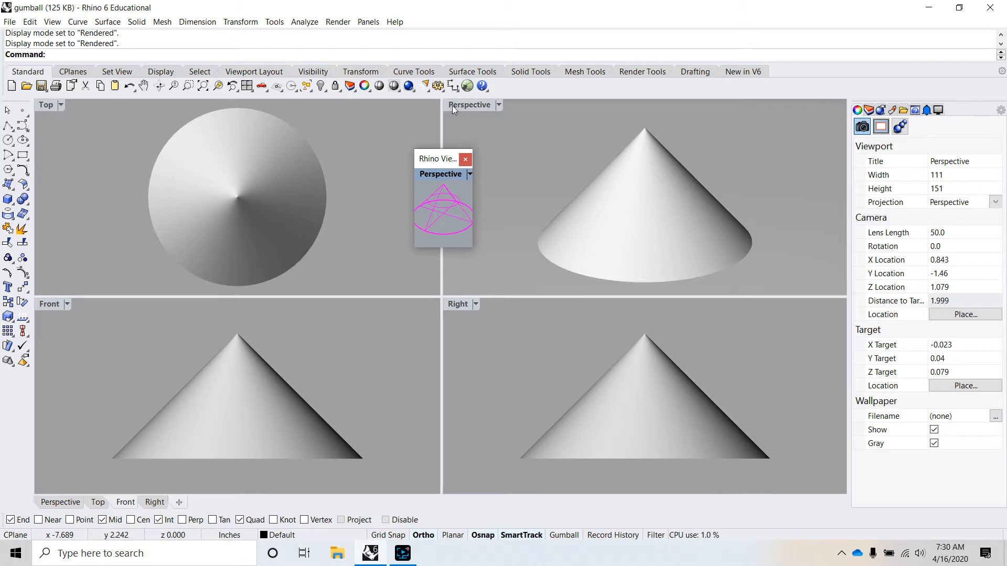
left_click(465, 160)
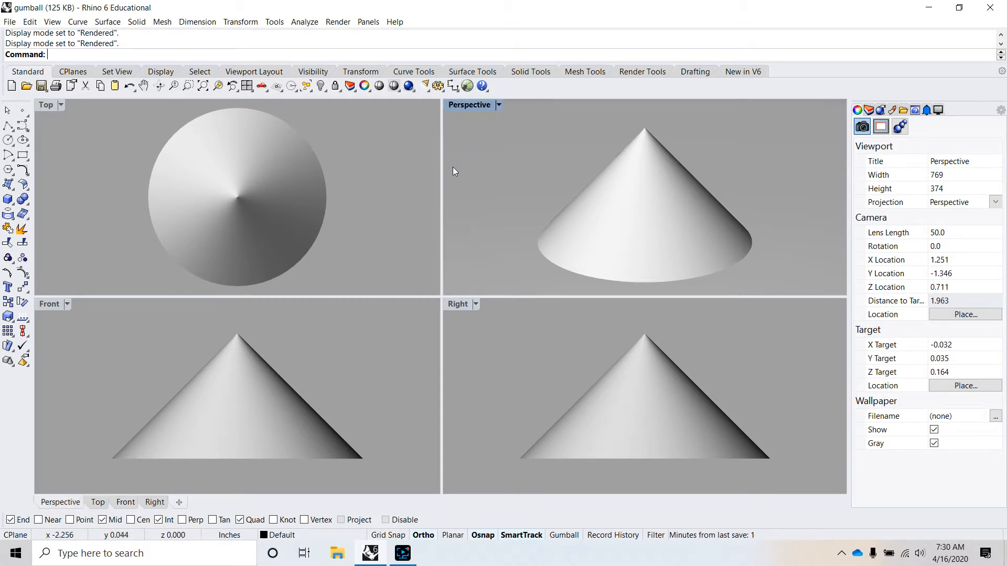
Step: Turn on the Gumball and select the cone in the Top viewport
left_click(564, 536)
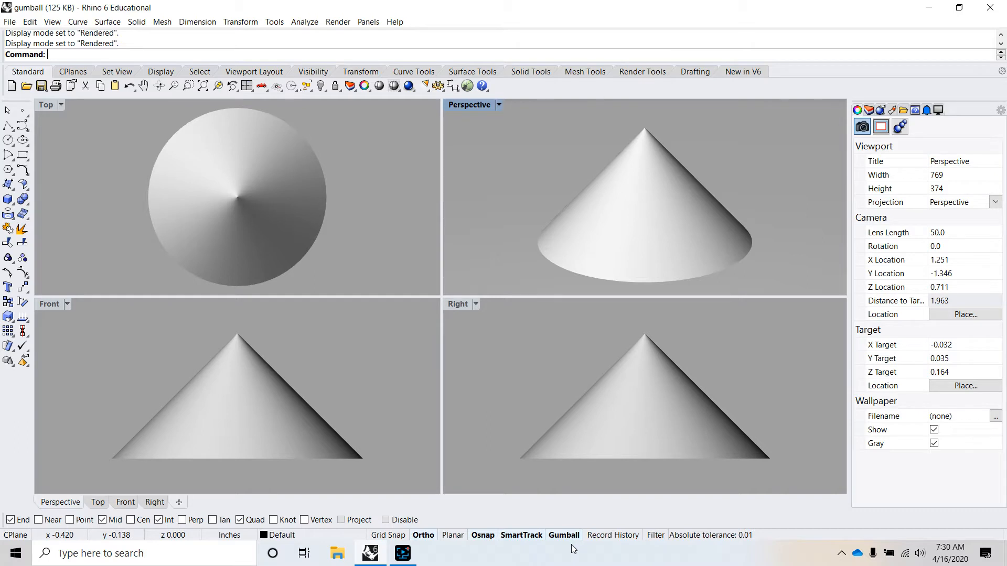
left_click(252, 123)
scroll(375, 188, "down", 5)
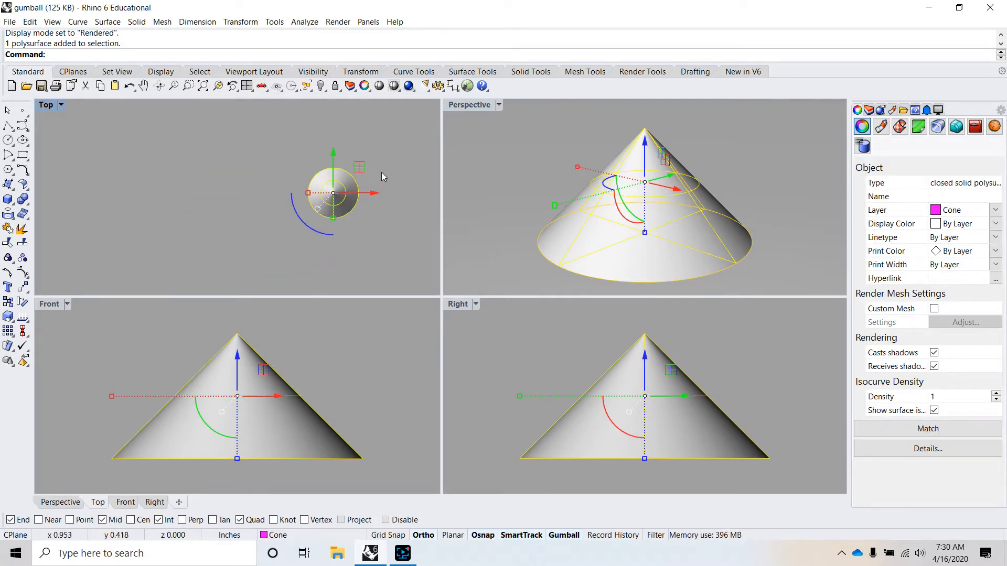
scroll(374, 194, "up", 4)
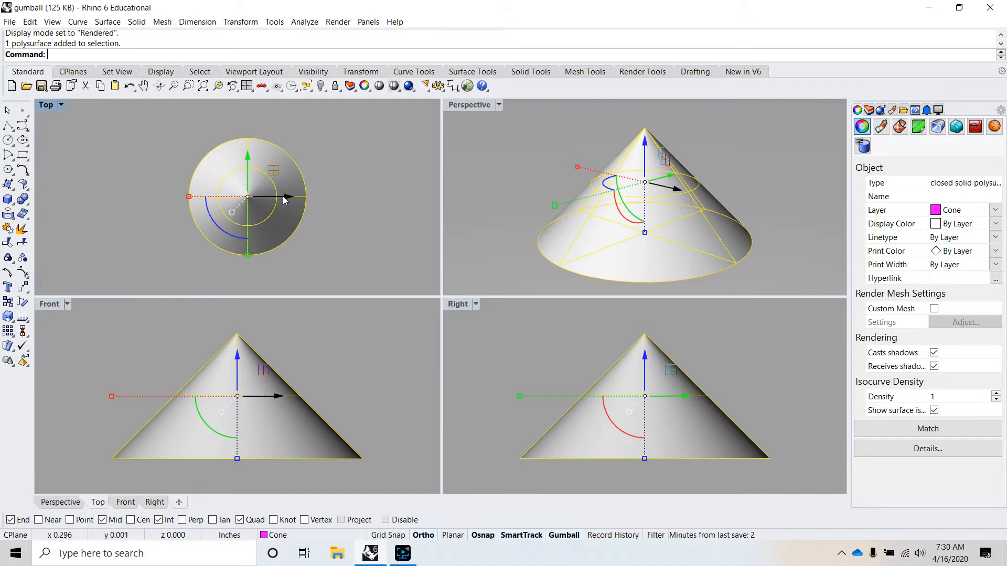
Step: Move the cone freehand with the gumball along negative X and Y in the Top viewport, and downward along Z in the Front viewport
left_click_drag(287, 197, 258, 203)
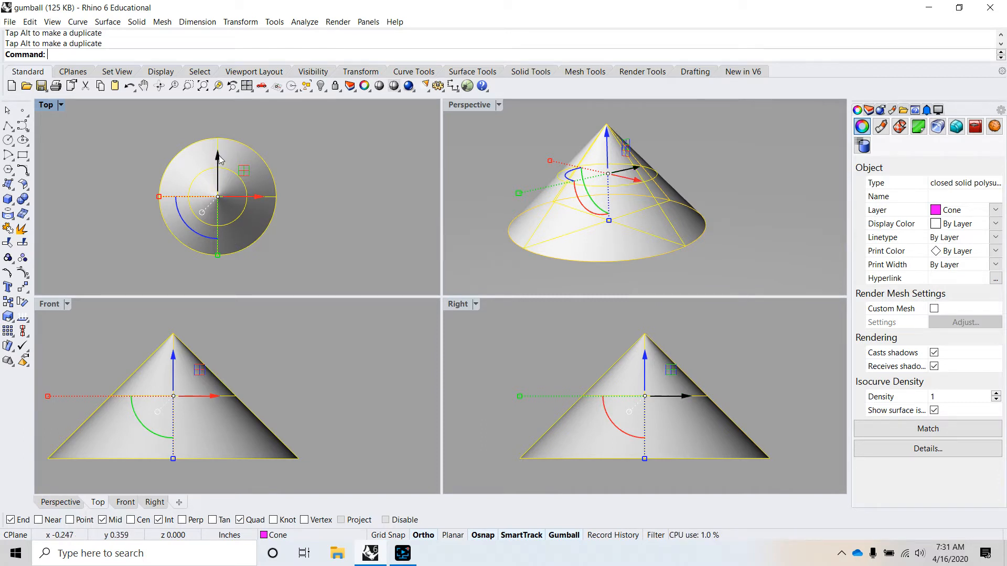
scroll(220, 158, "down", 3)
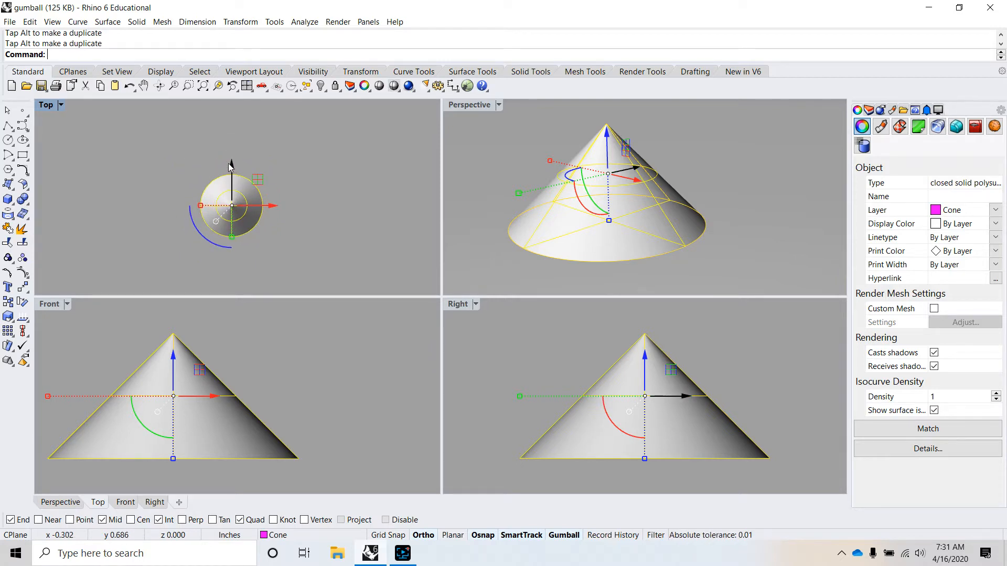
mouse_move(232, 162)
left_mouse_down()
mouse_move(245, 123)
mouse_move(232, 112)
mouse_move(224, 166)
left_mouse_up()
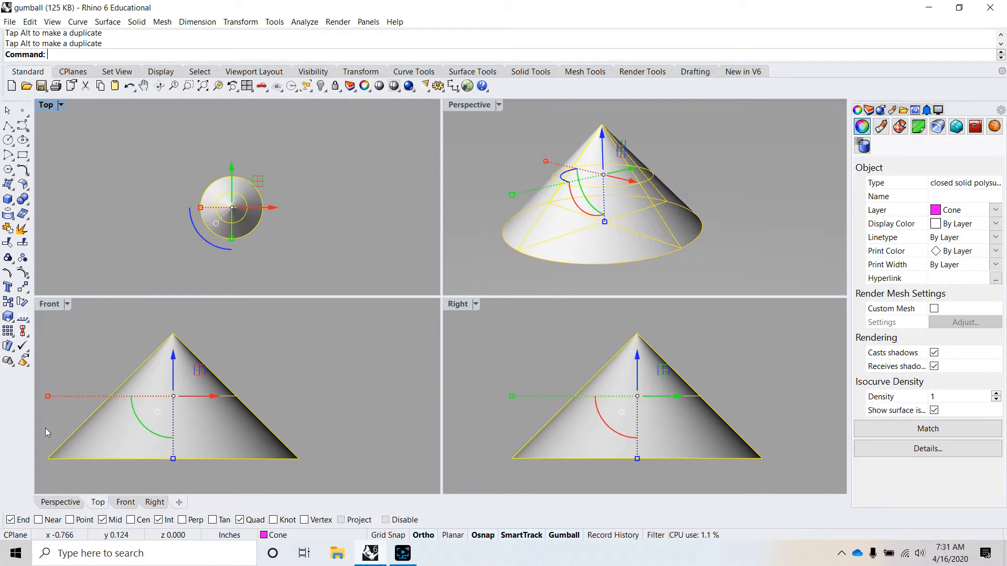
left_click(173, 357)
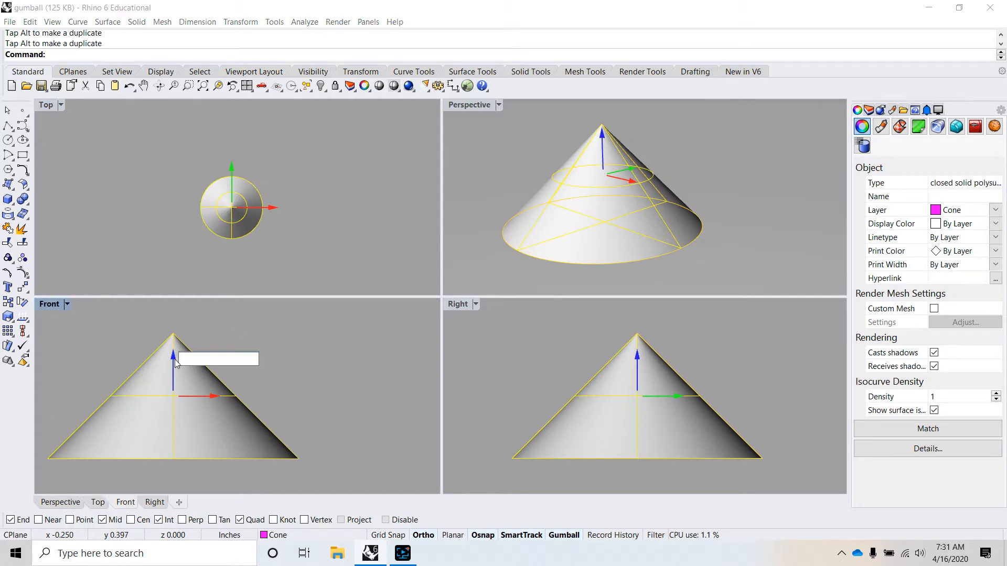
scroll(174, 359, "down", 3)
scroll(172, 361, "down", 1)
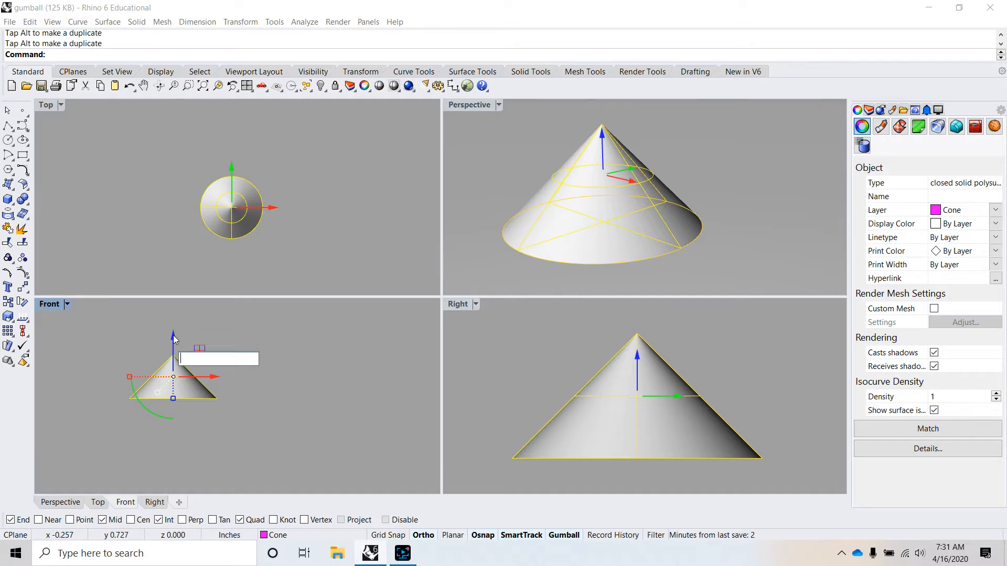
left_click_drag(173, 334, 177, 367)
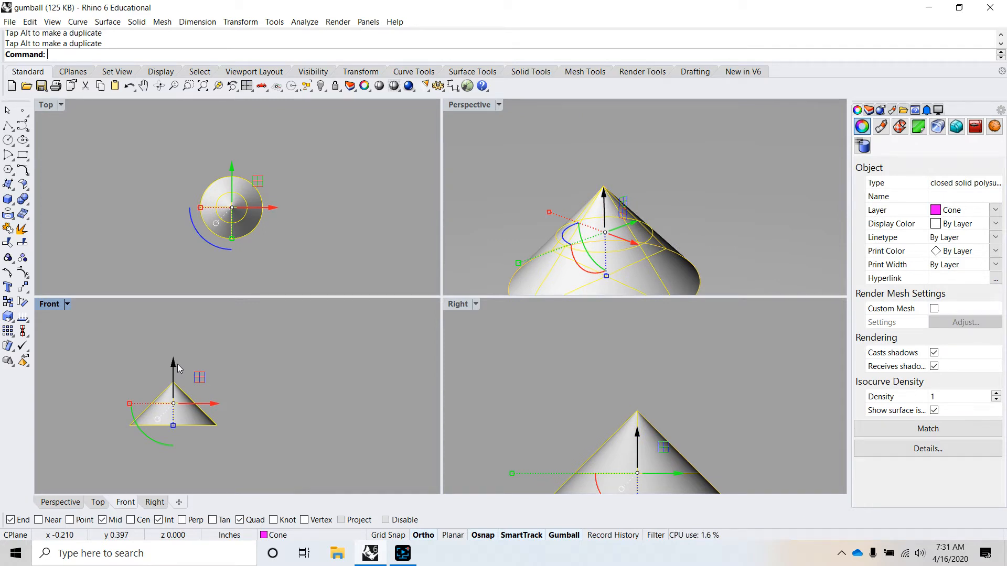
scroll(252, 183, "up", 4)
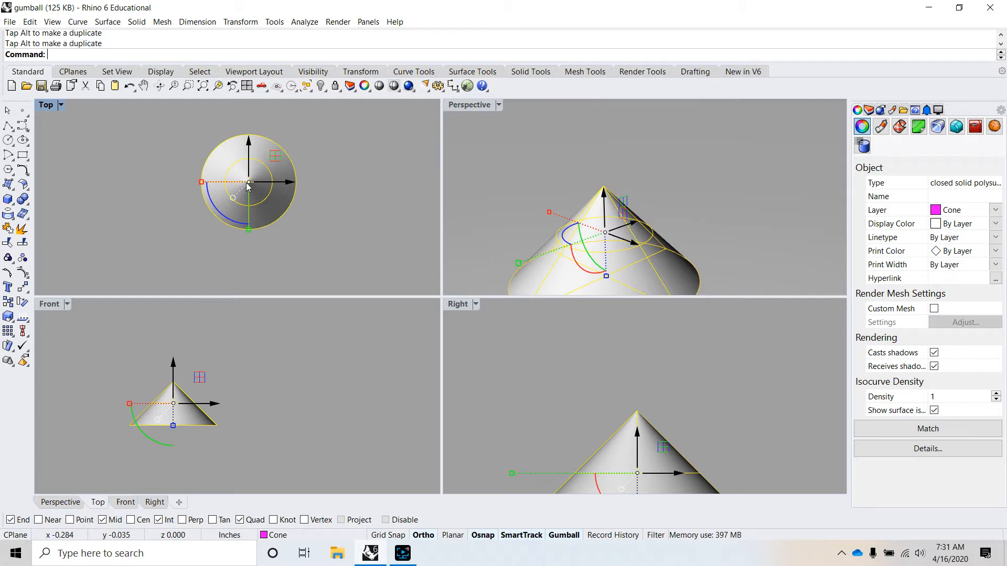
Step: Undo all the freehand gumball moves of the cone and deselect it
key("ctrl+z")
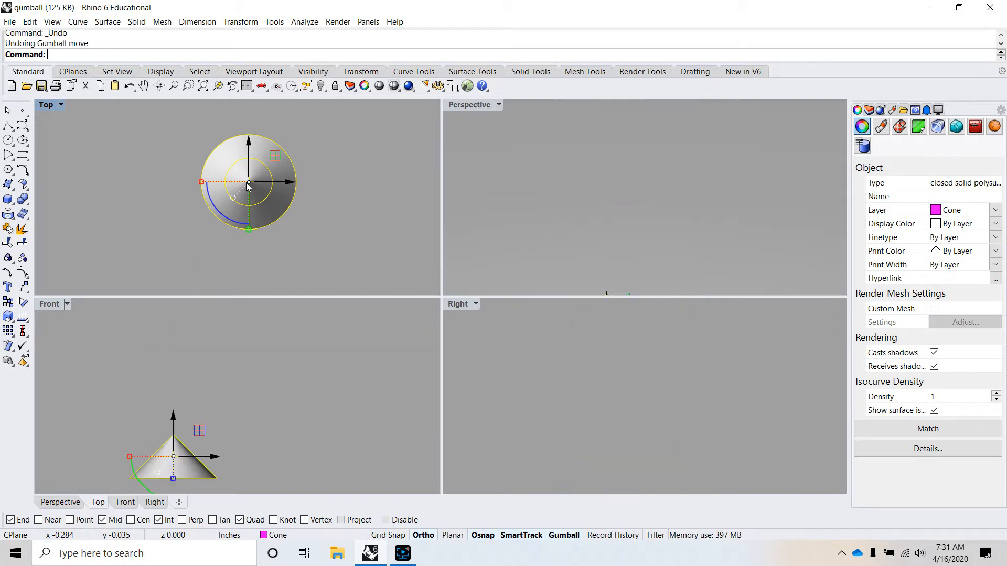
key("ctrl+z")
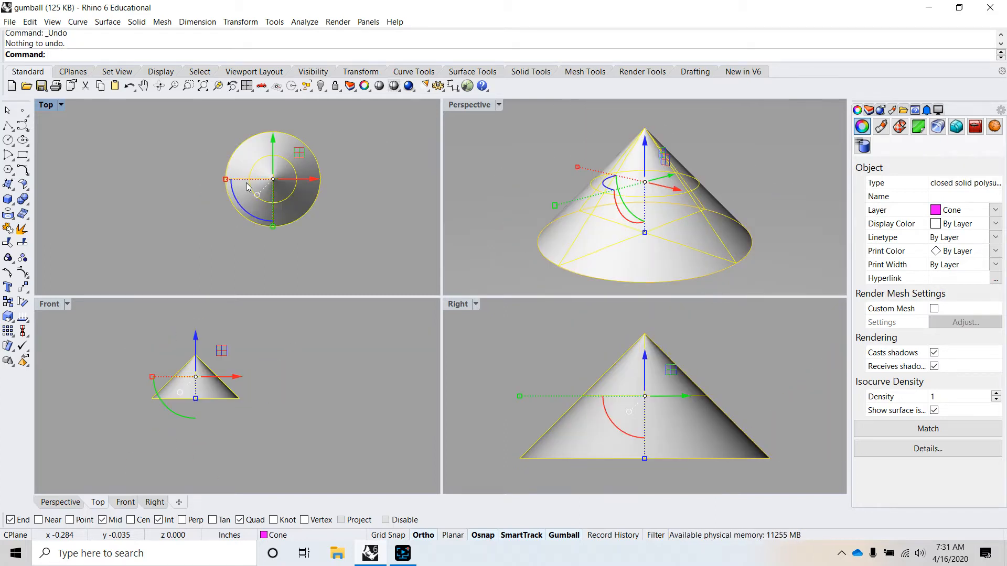
left_click(333, 209)
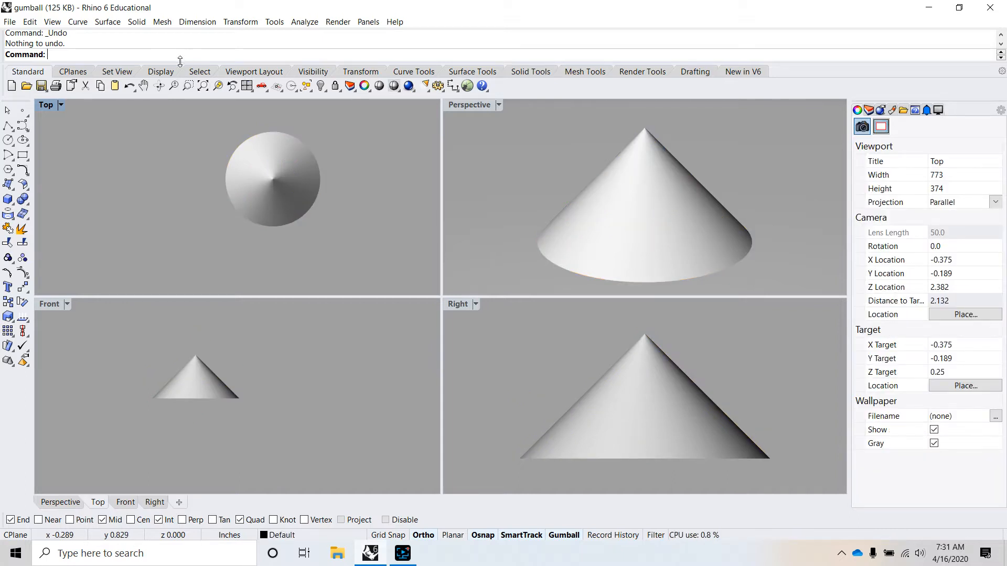
Step: Select the cone in the Front viewport and move it exactly 1 inch along the gumball's X axis
left_click(183, 374)
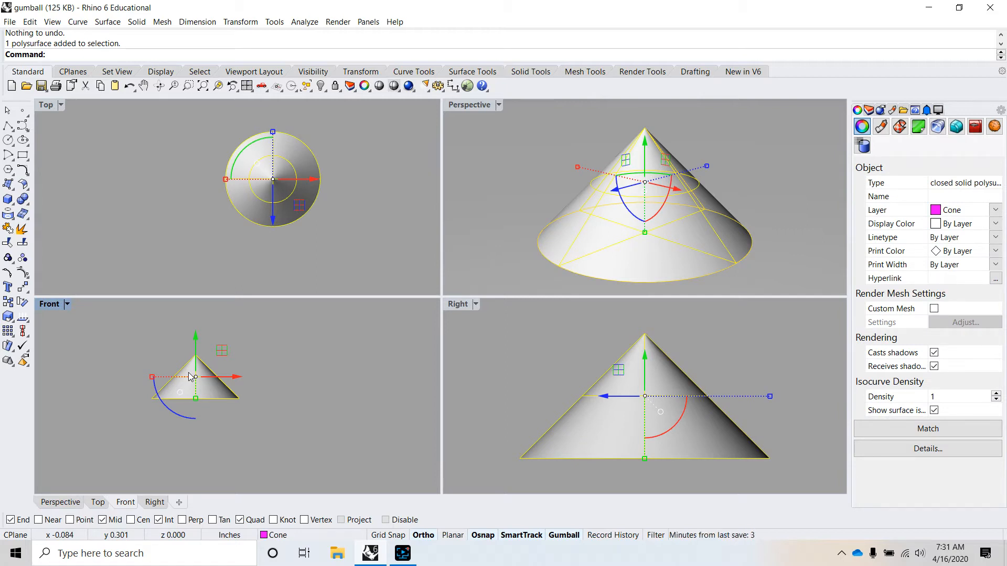
left_click(237, 377)
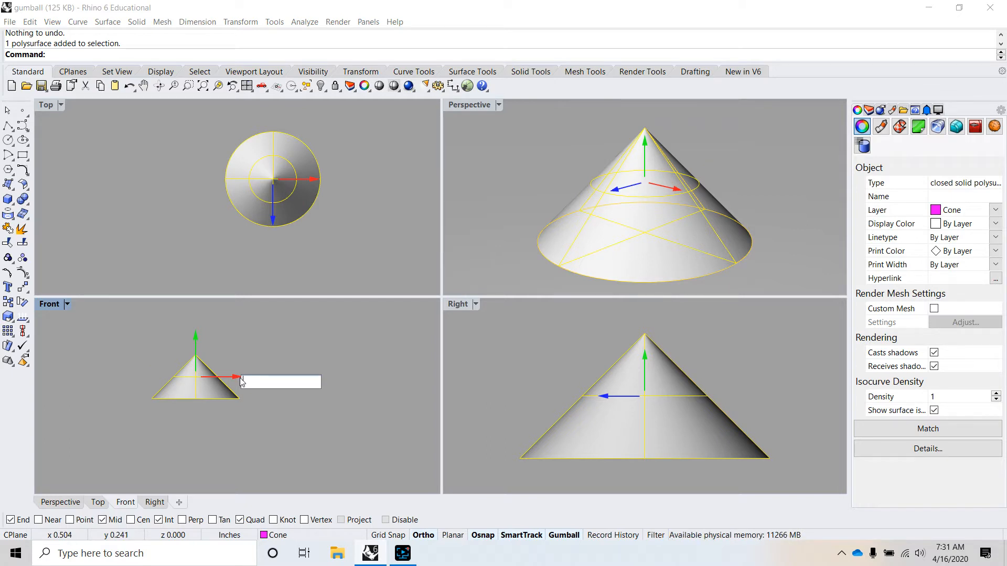
type("1")
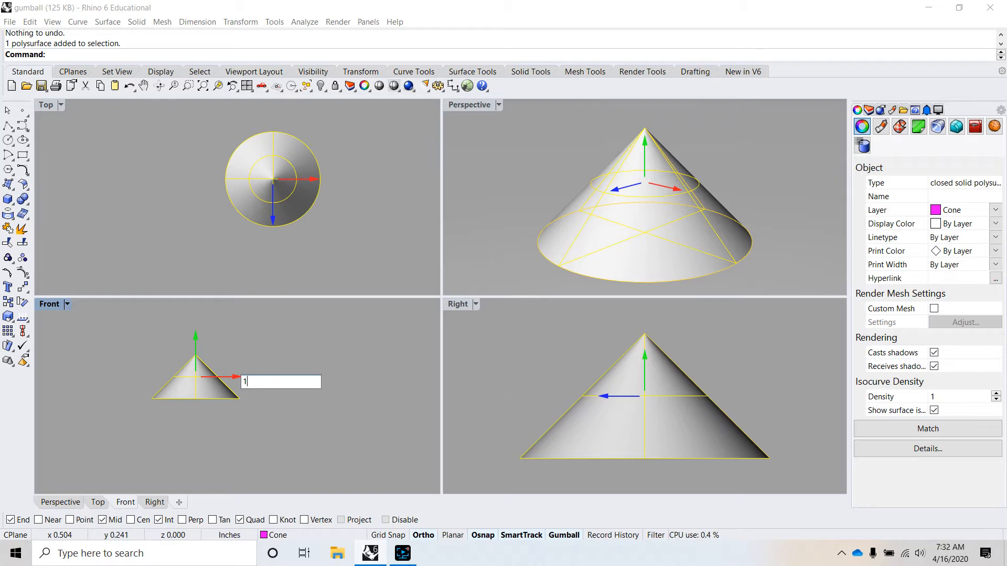
key("Return")
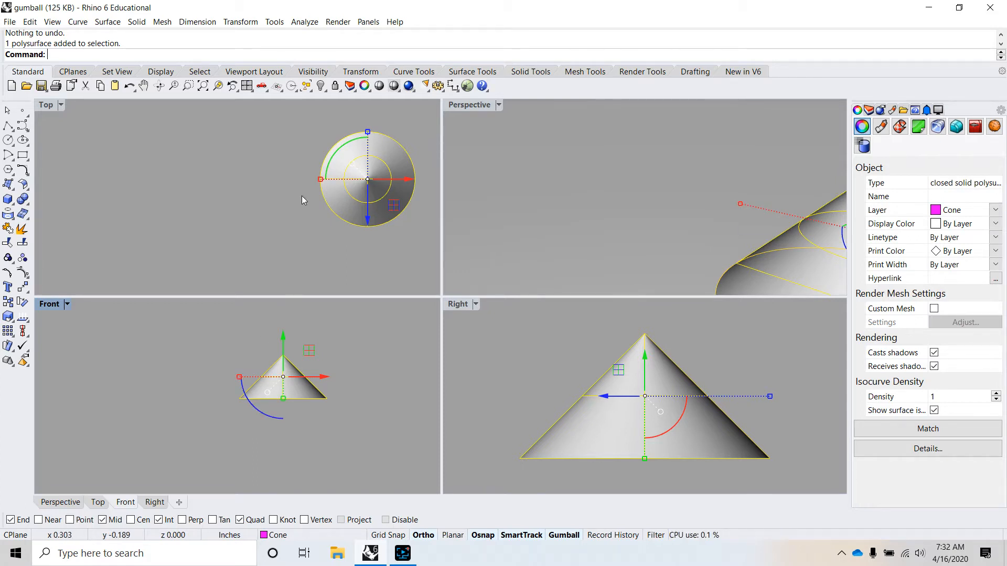
Step: Reselect the cone in the Top viewport and move it exactly 1 inch along the gumball's Y axis
scroll(292, 158, "down", 2)
scroll(292, 159, "down", 4)
scroll(327, 135, "up", 4)
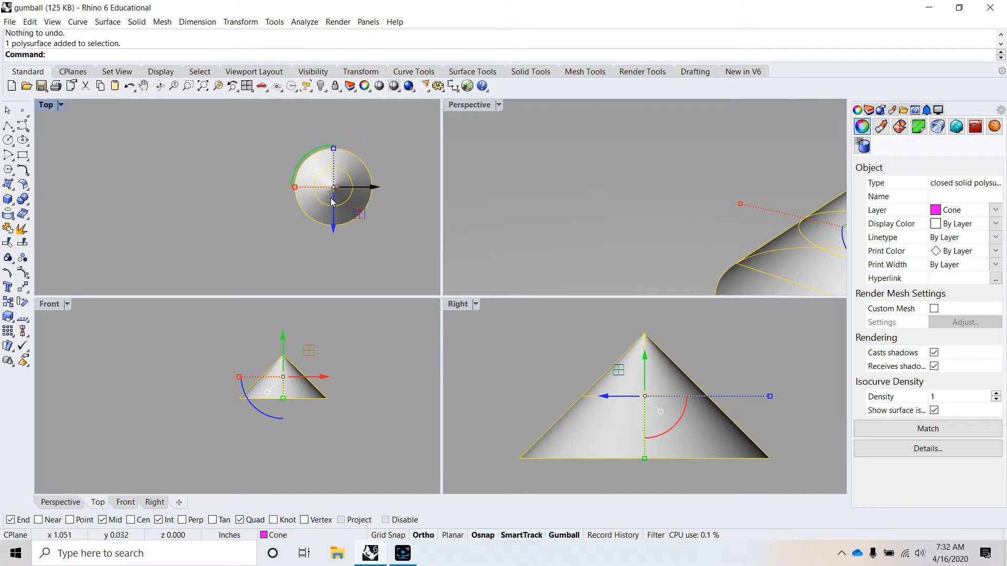
left_click(327, 246)
left_click(343, 195)
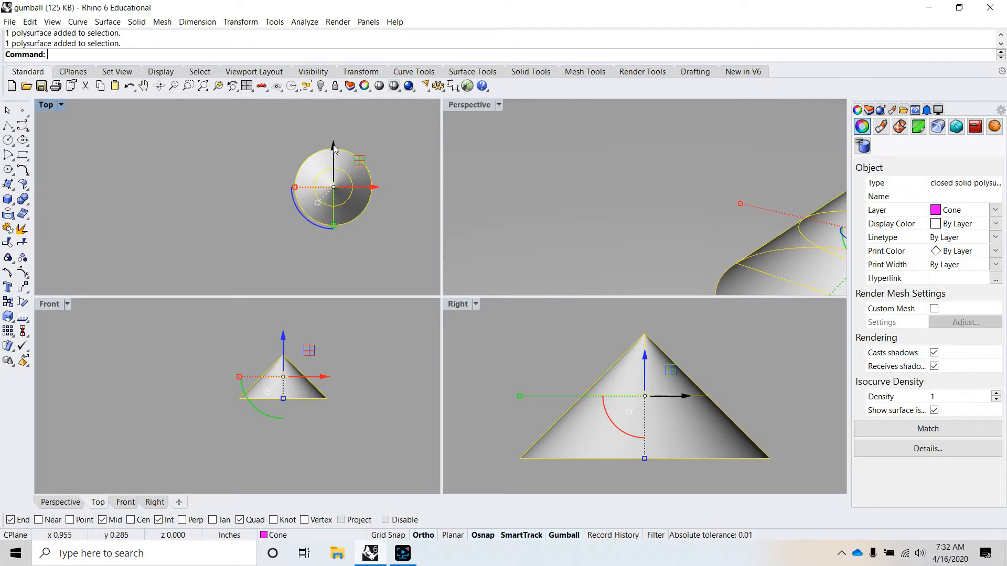
scroll(308, 140, "down", 3)
scroll(309, 142, "up", 5)
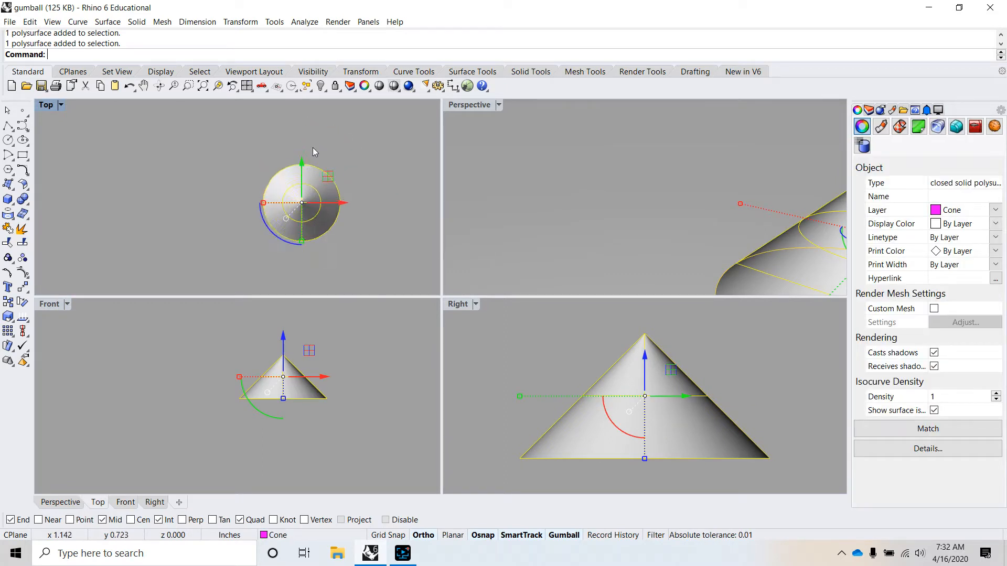
left_click(301, 176)
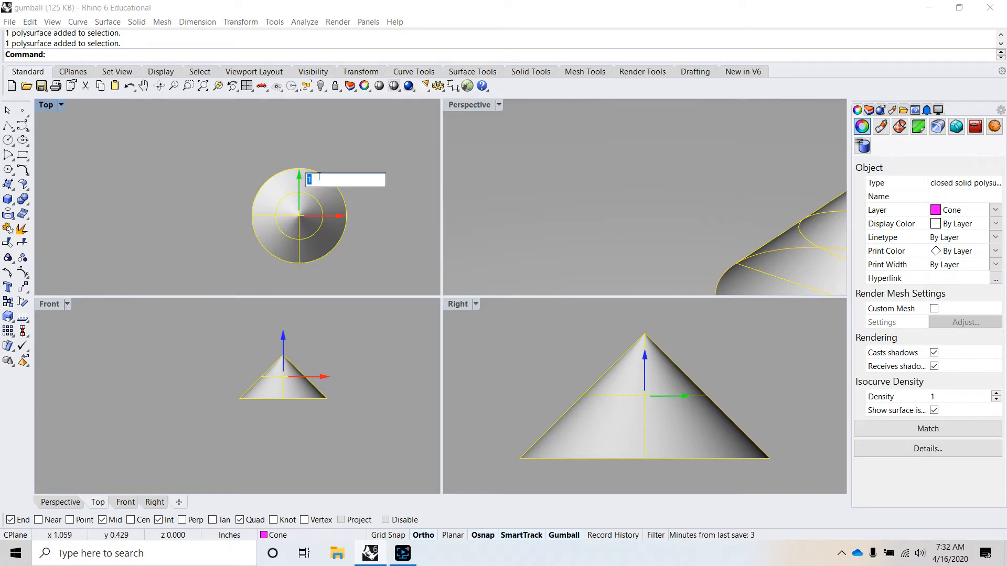
key("Return")
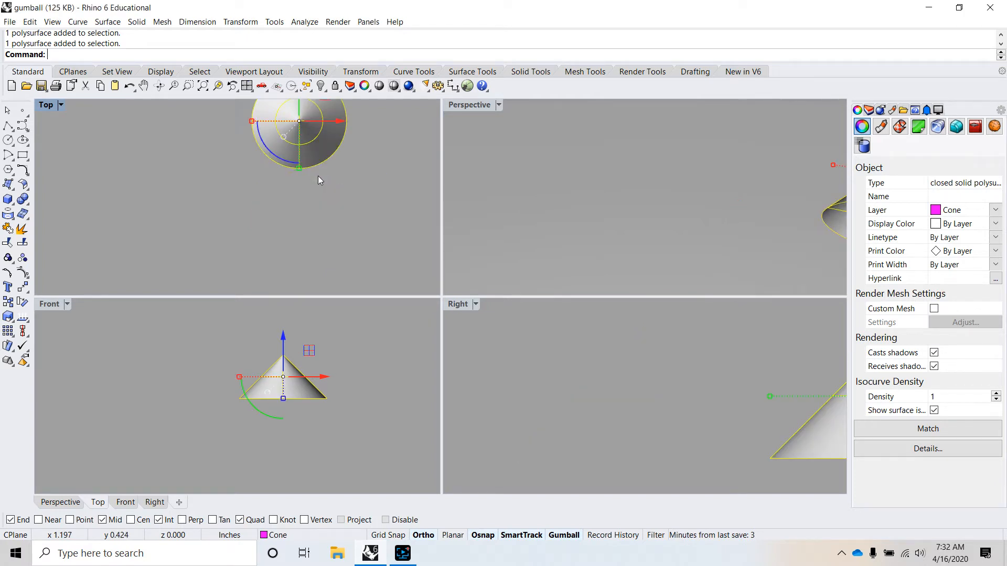
Step: Move the cone exactly 1 inch up along the gumball's Z axis in the Front viewport
left_click(282, 335)
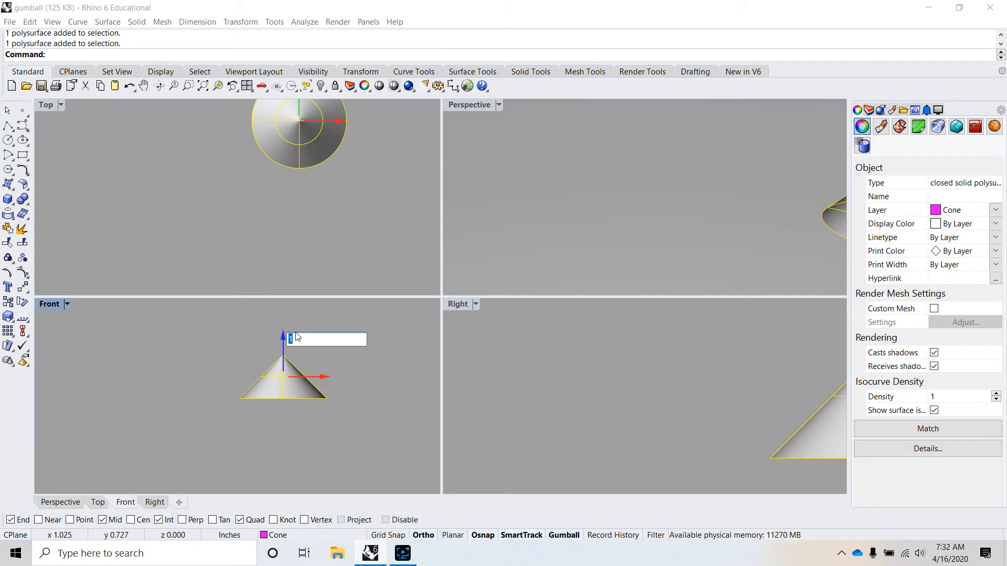
key("Return")
scroll(281, 384, "down", 8)
scroll(240, 383, "up", 6)
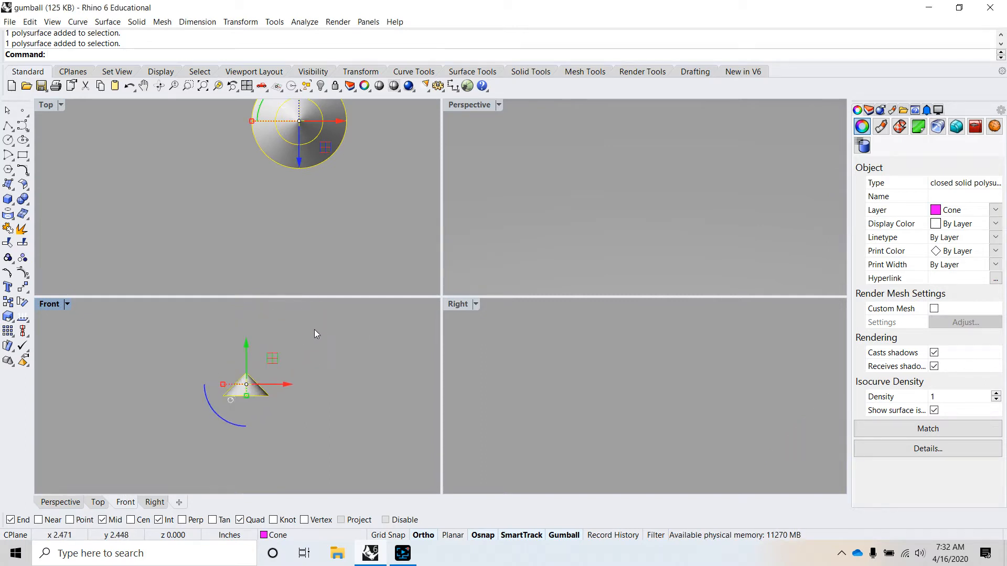
Step: Bring the moved cone back into view in the viewports to examine its new position
scroll(287, 233, "down", 3)
scroll(287, 233, "up", 5)
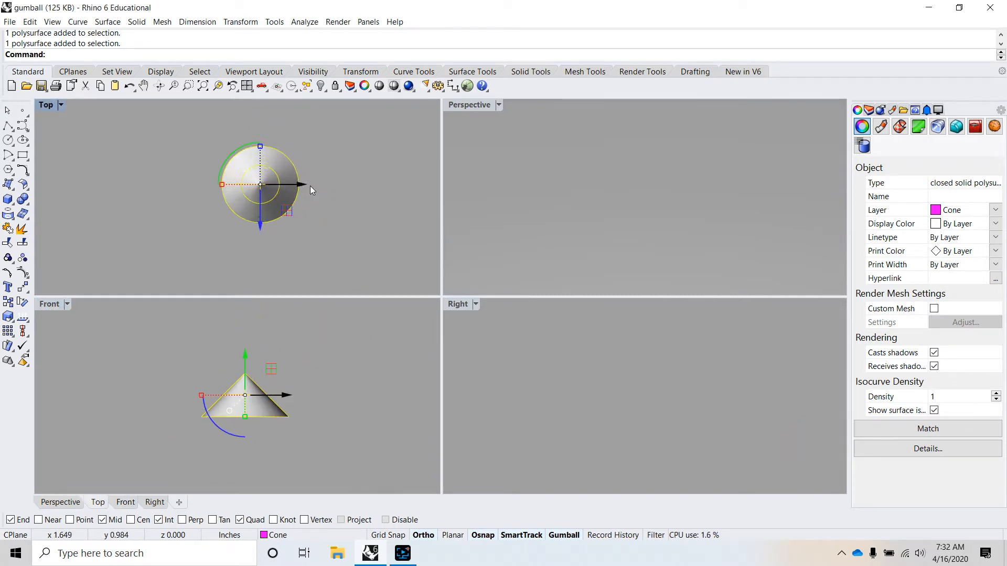
scroll(524, 152, "down", 3)
scroll(541, 181, "down", 5)
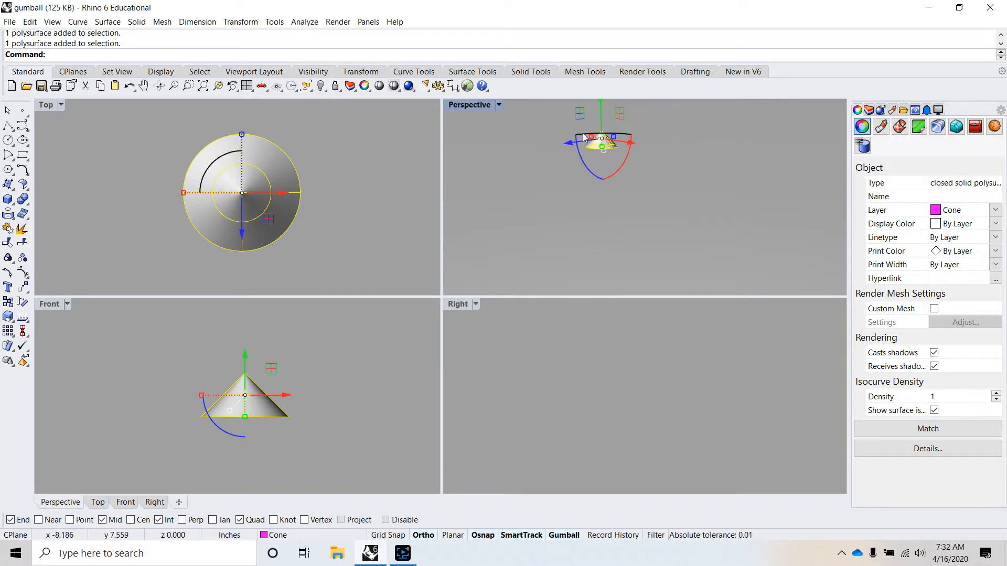
scroll(583, 131, "up", 12)
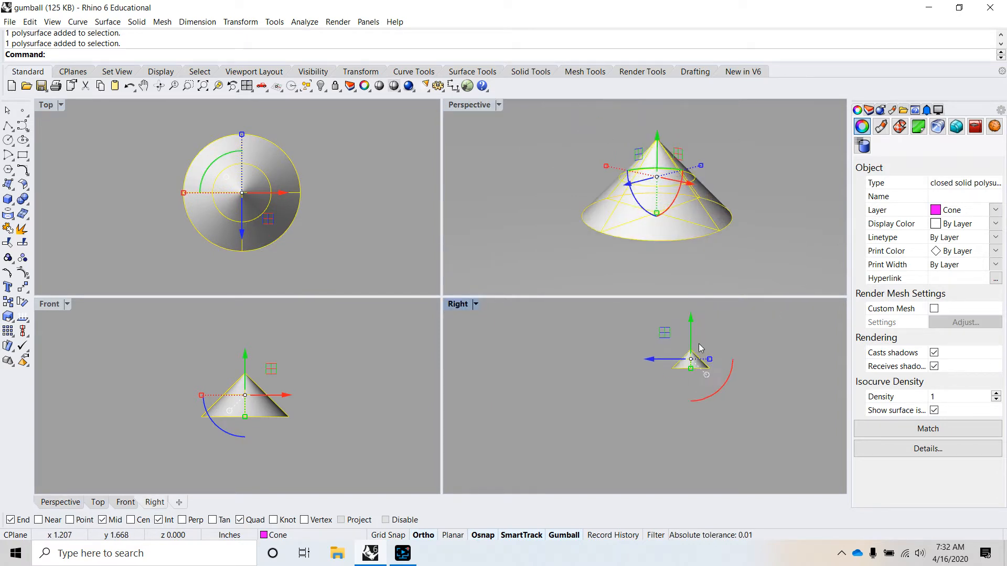
Step: Select the cone in the Top viewport, duplicate it along the gumball's X axis so the copy sits beside the original, and deselect
scroll(702, 346, "up", 5)
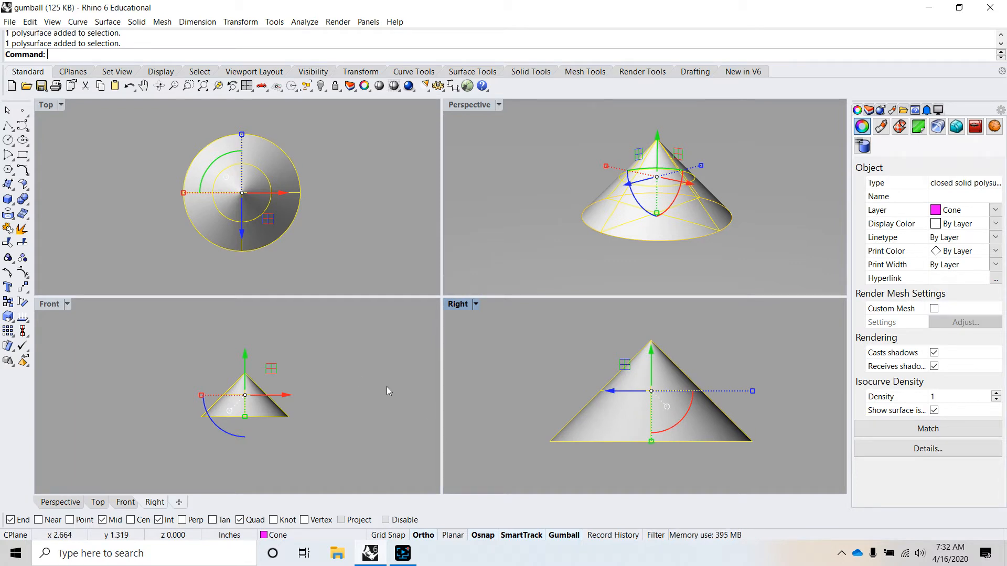
left_click(366, 259)
scroll(242, 216, "down", 5)
scroll(247, 215, "up", 5)
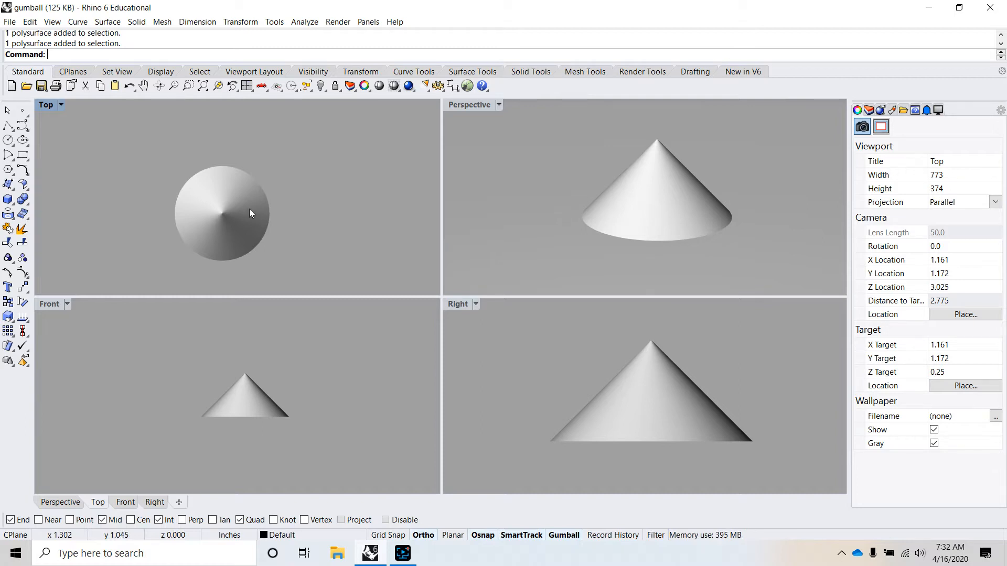
left_click(239, 188)
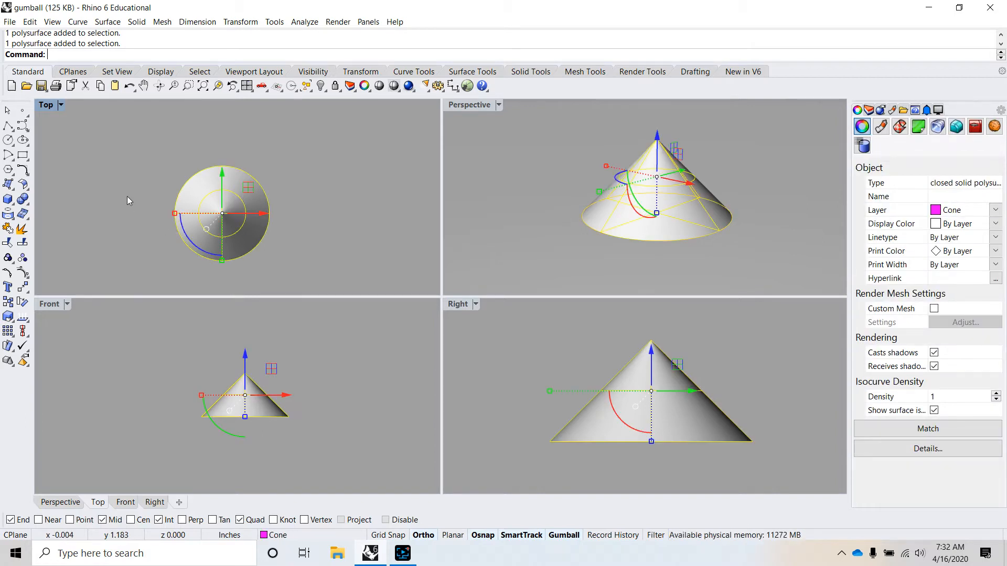
scroll(131, 188, "down", 8)
scroll(138, 193, "up", 6)
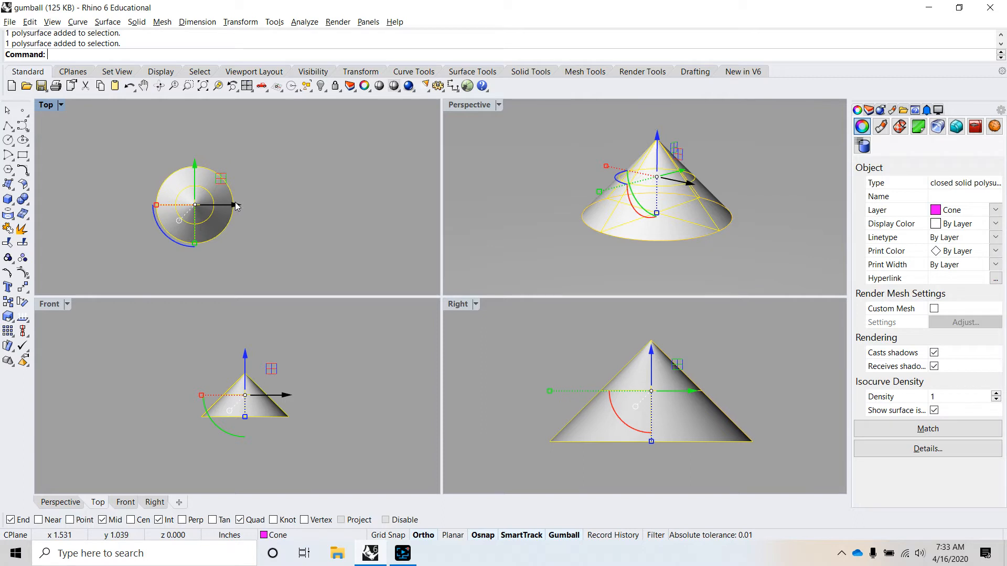
left_click_drag(237, 206, 330, 192)
key("Escape")
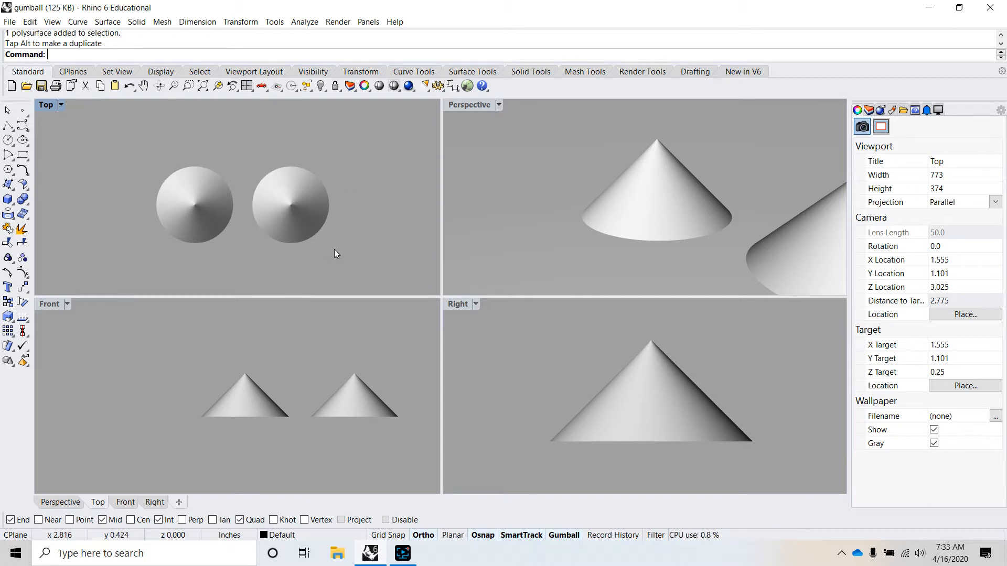
Step: Select both cones in the Top viewport, move them along the gumball's Y axis and duplicate the pair in the same direction
left_click_drag(335, 249, 133, 157)
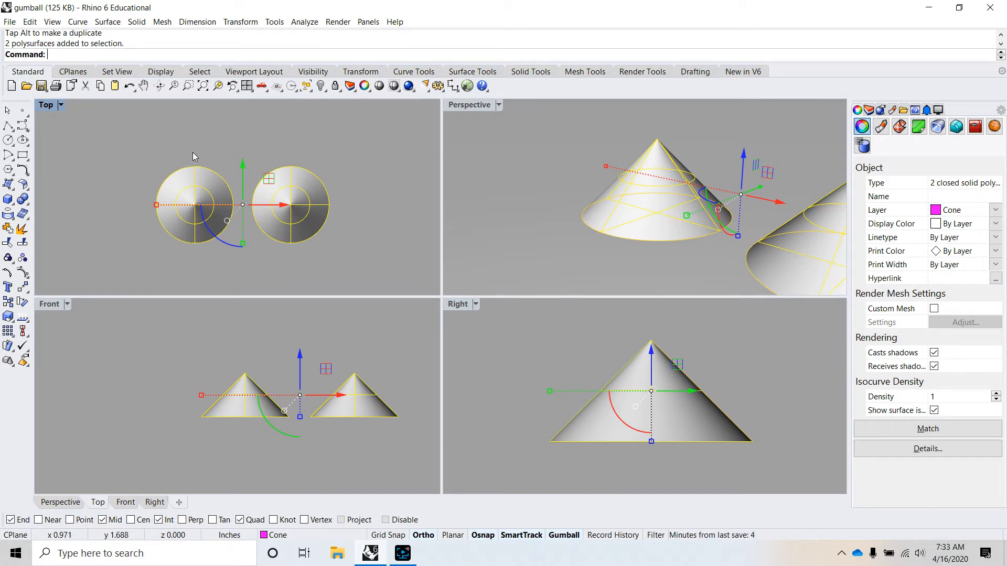
scroll(204, 167, "down", 6)
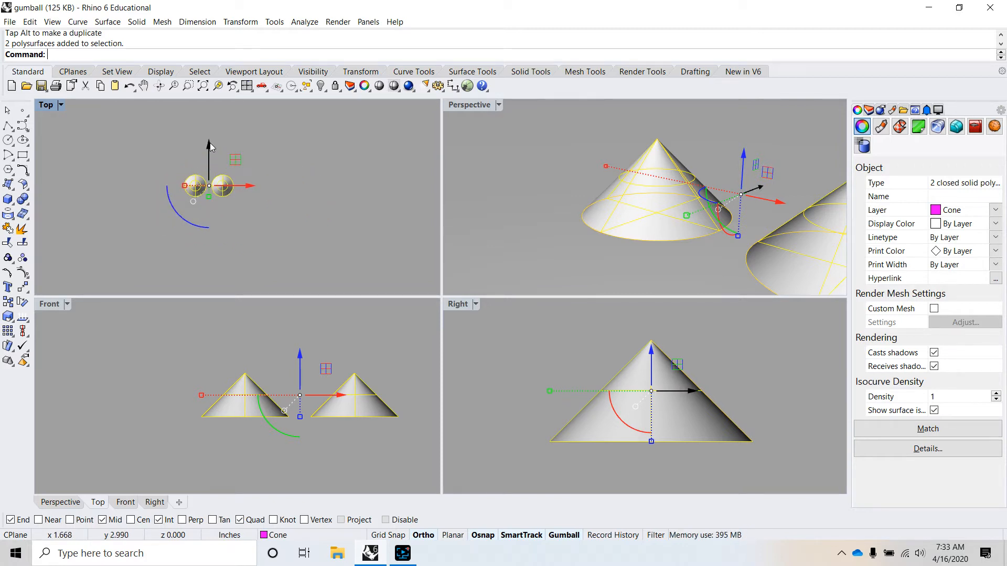
left_click_drag(209, 142, 223, 120)
scroll(218, 163, "down", 6)
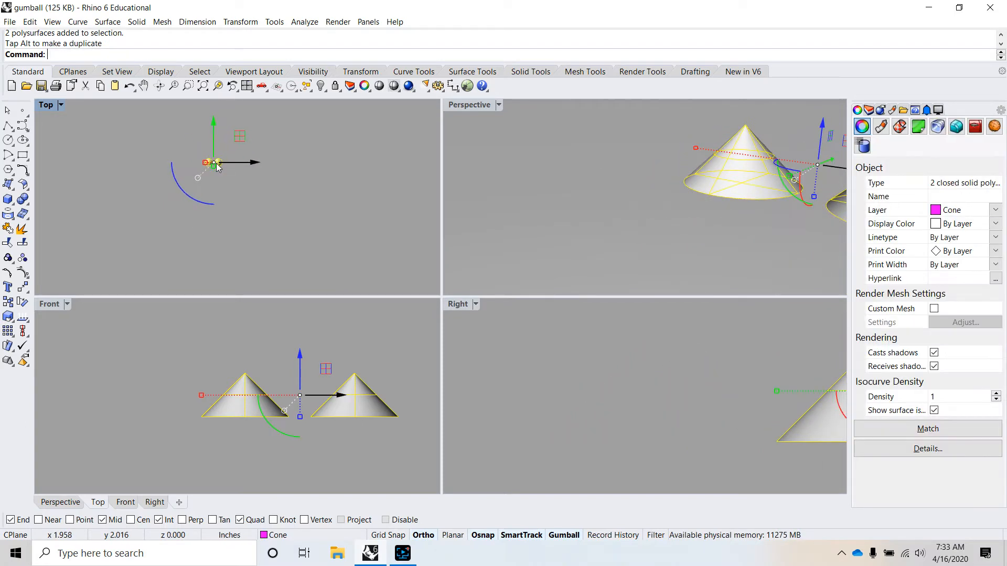
scroll(208, 120, "up", 10)
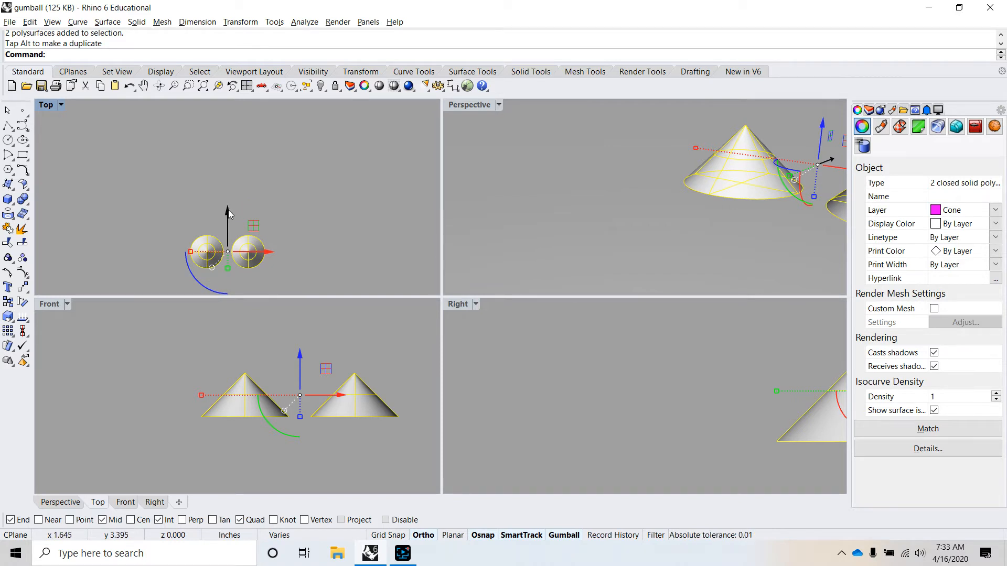
left_click_drag(228, 210, 236, 166)
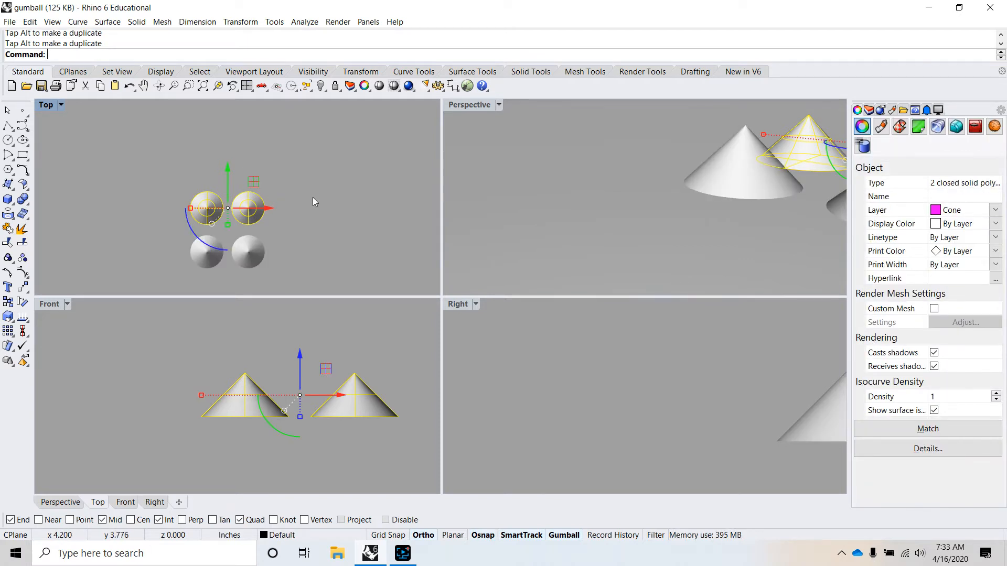
key("Escape")
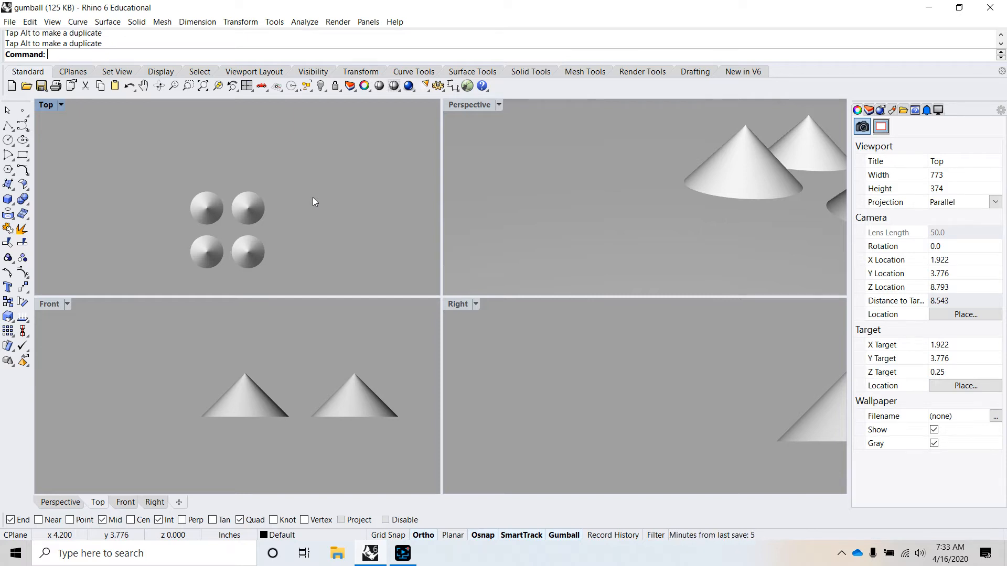
Step: Undo the cone duplications and all earlier gumball moves until the original single cone is restored
key("ctrl+z")
key("ctrl+z")
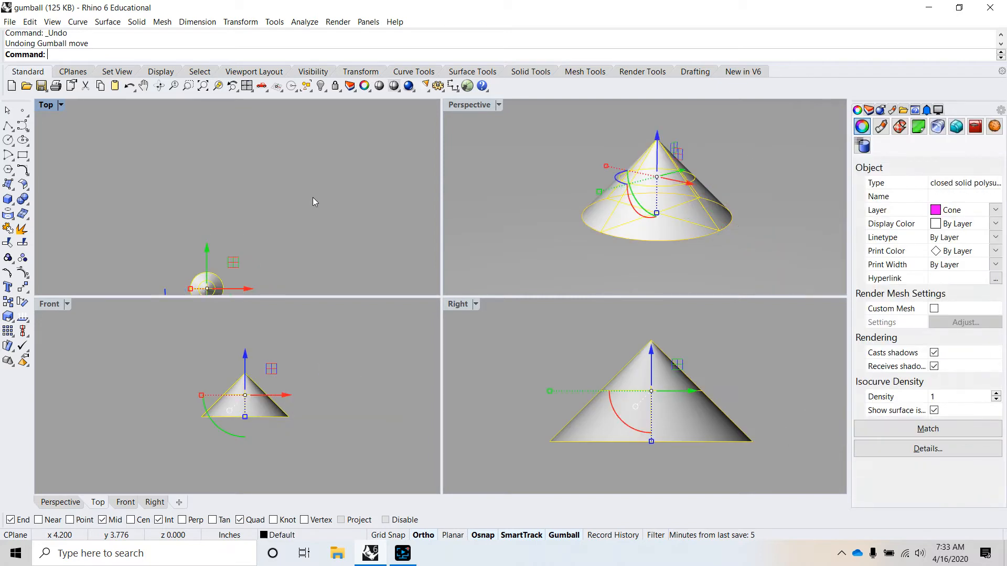
key("ctrl+z")
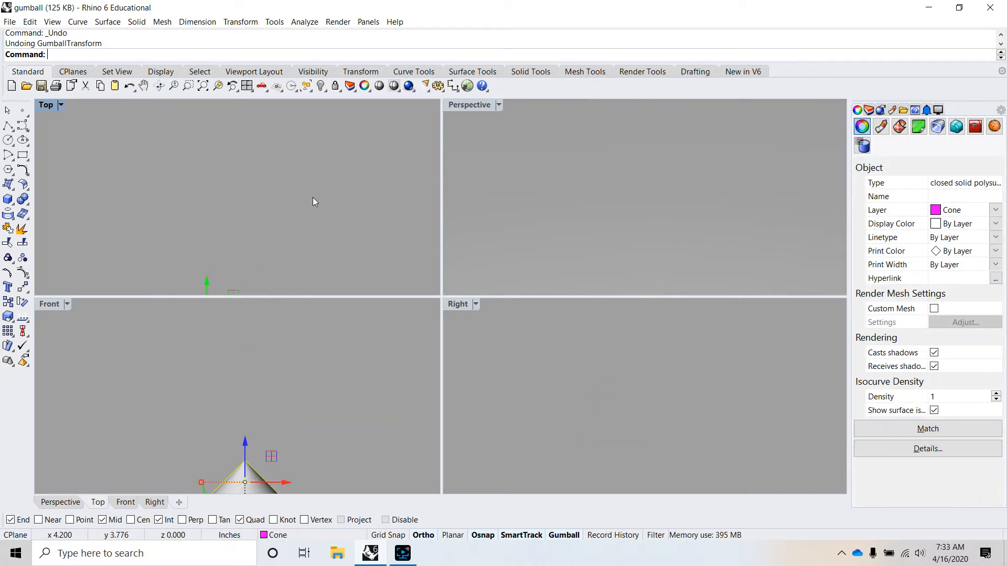
key("ctrl+z")
key("ctrl+z")
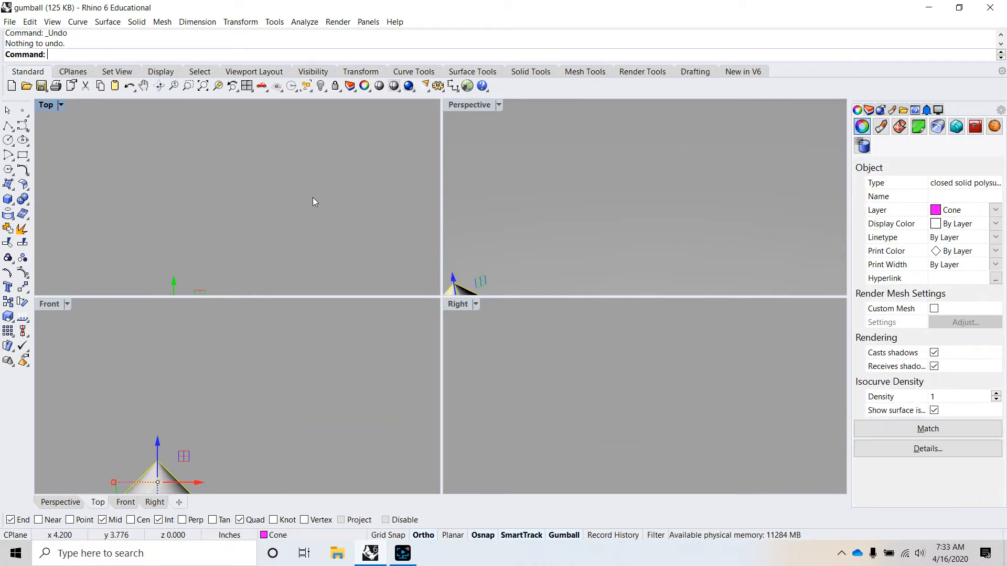
Step: Deselect the cone and frame it at a comfortable size in the Top, Perspective, Right and Front viewports
left_click(259, 194)
scroll(259, 193, "down", 15)
scroll(245, 212, "up", 20)
scroll(256, 190, "up", 2)
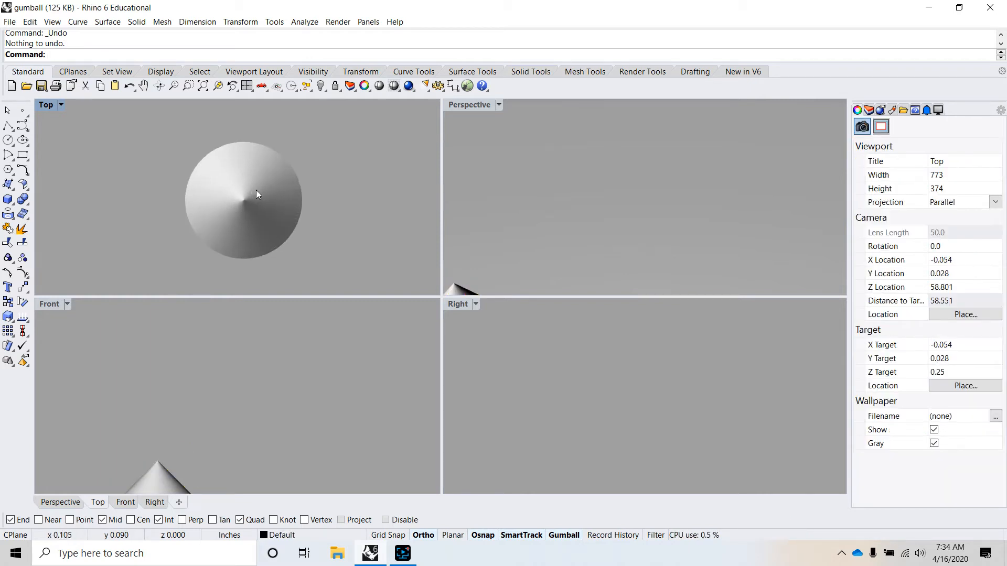
scroll(528, 198, "down", 12)
scroll(492, 239, "up", 15)
scroll(613, 374, "down", 10)
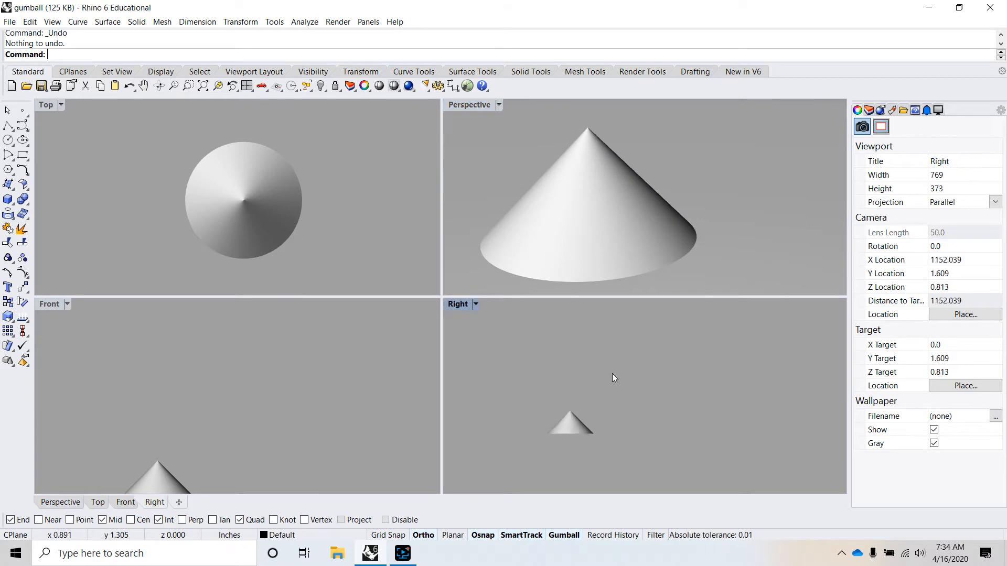
scroll(584, 405, "up", 12)
scroll(296, 413, "down", 8)
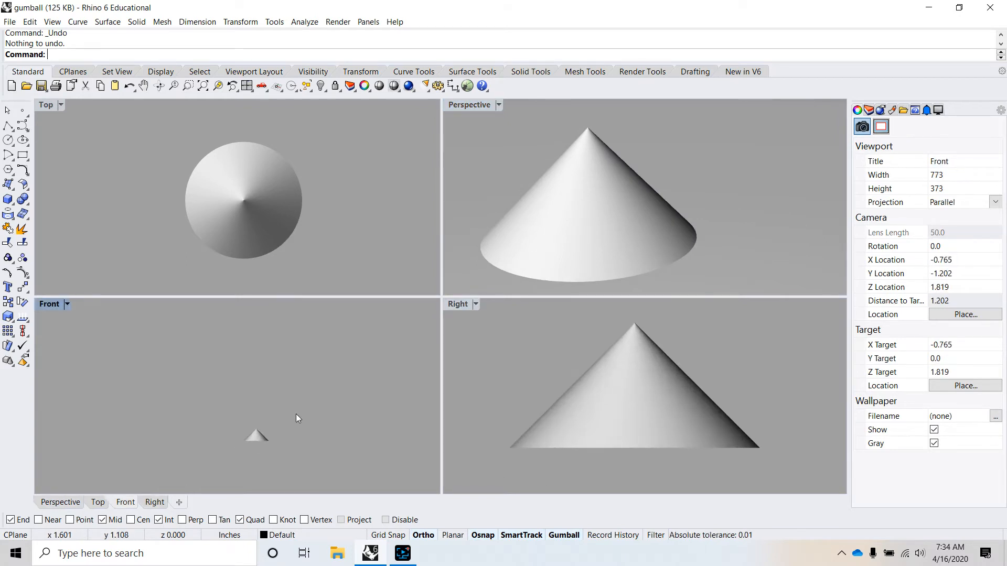
scroll(260, 432, "up", 12)
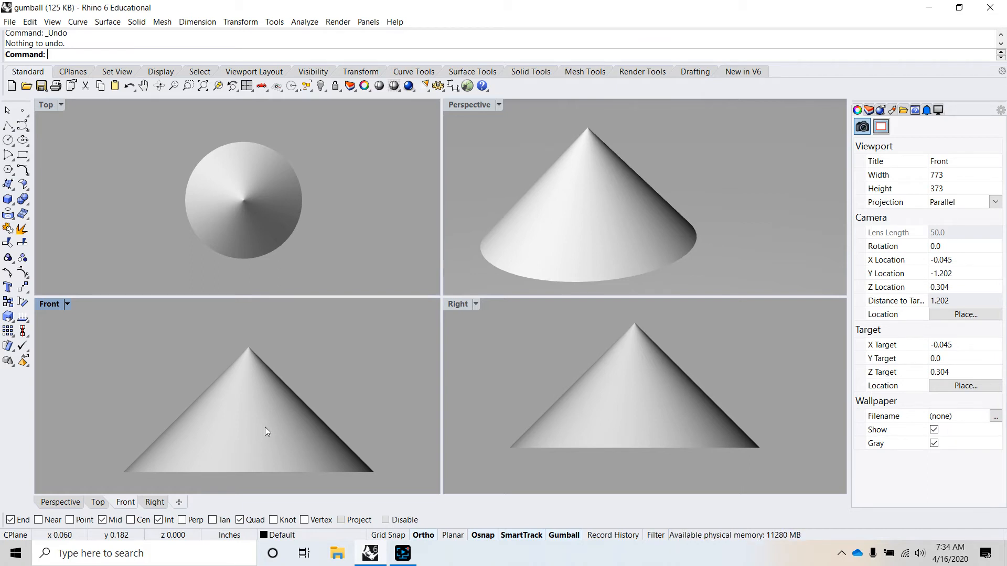
Step: Select the cone in the Top viewport and rotate it half a turn with the gumball's blue rotation arc
left_click(270, 184)
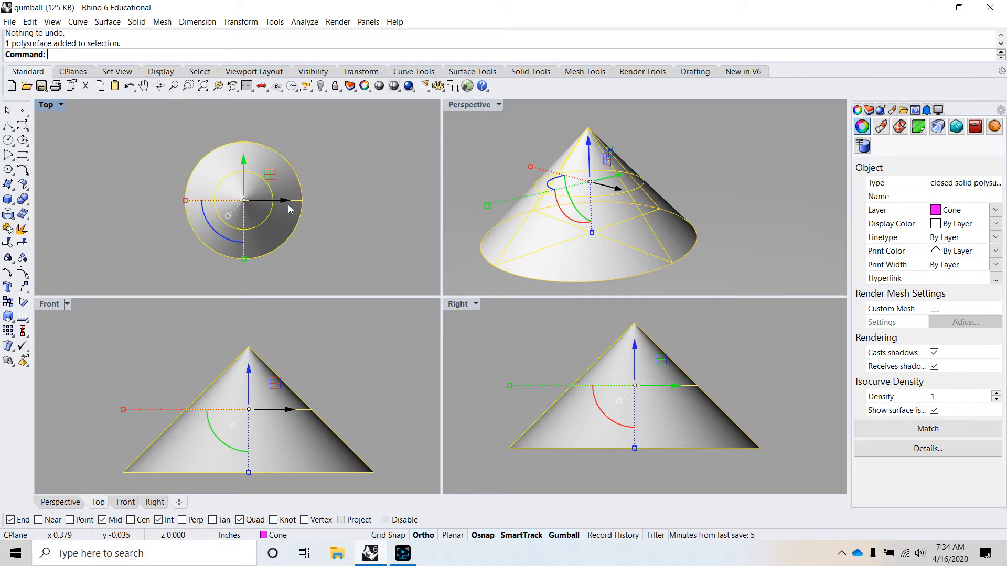
left_click_drag(226, 237, 243, 119)
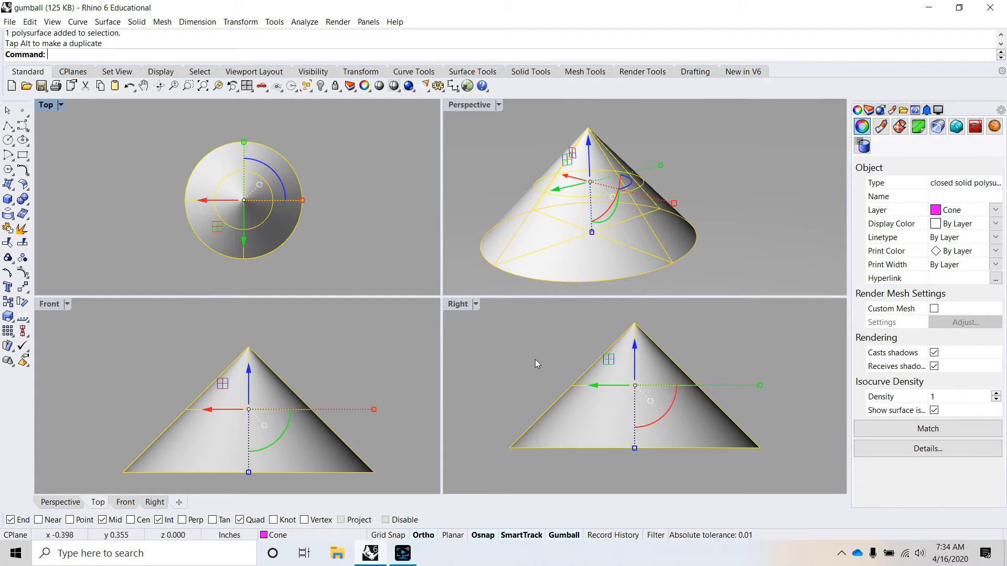
Step: Try rotating the cone in 90-degree increments with the red gumball arc in the Right viewport, return it upright and deselect it
scroll(664, 411, "down", 4)
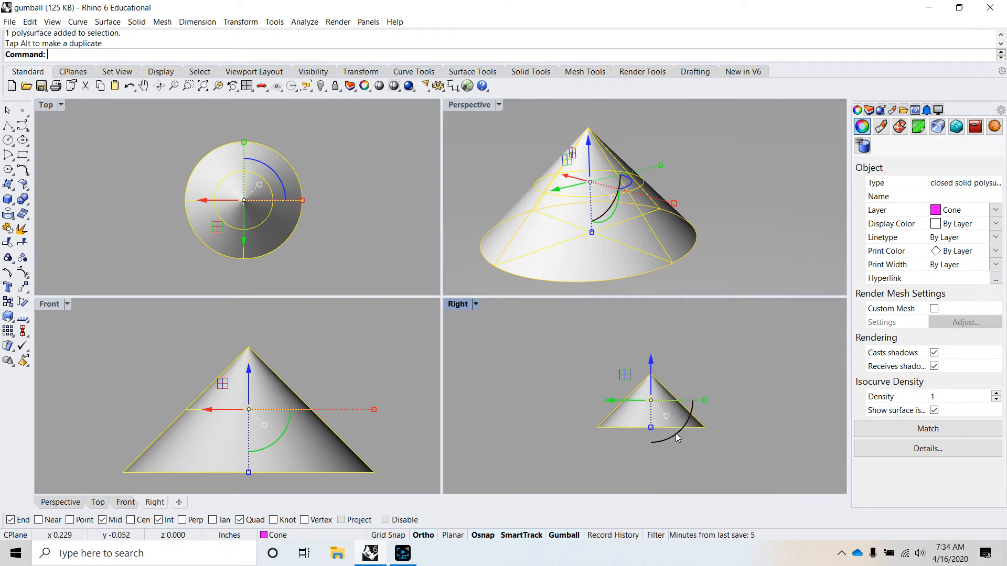
left_click_drag(675, 433, 623, 448)
left_click_drag(584, 417, 689, 364)
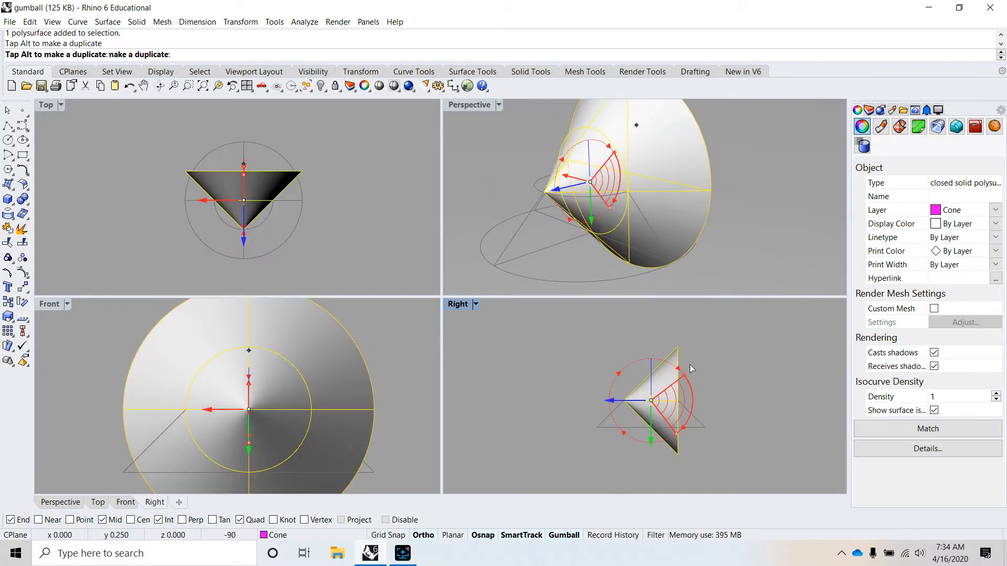
left_click_drag(707, 415, 672, 456)
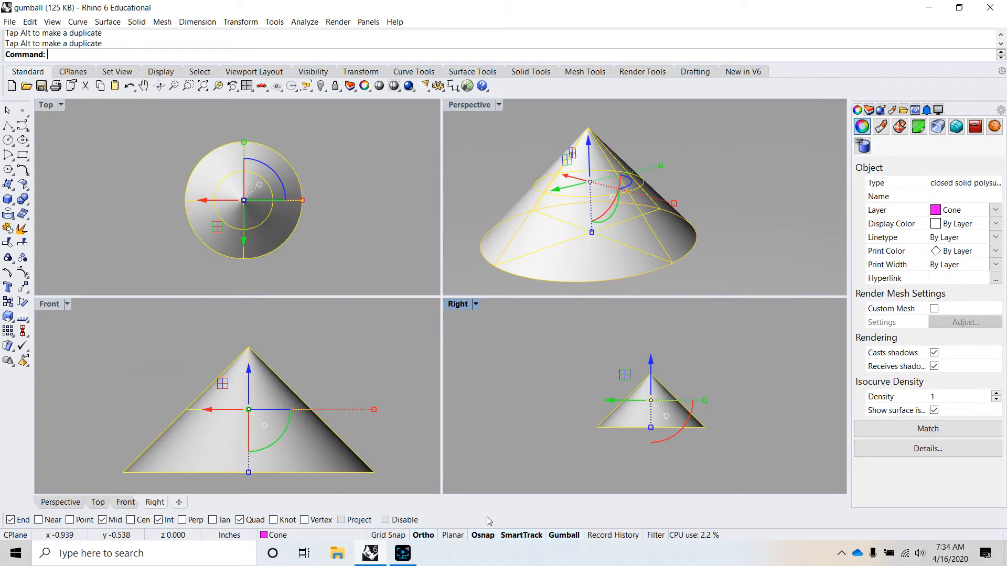
left_click(428, 539)
left_click(558, 417)
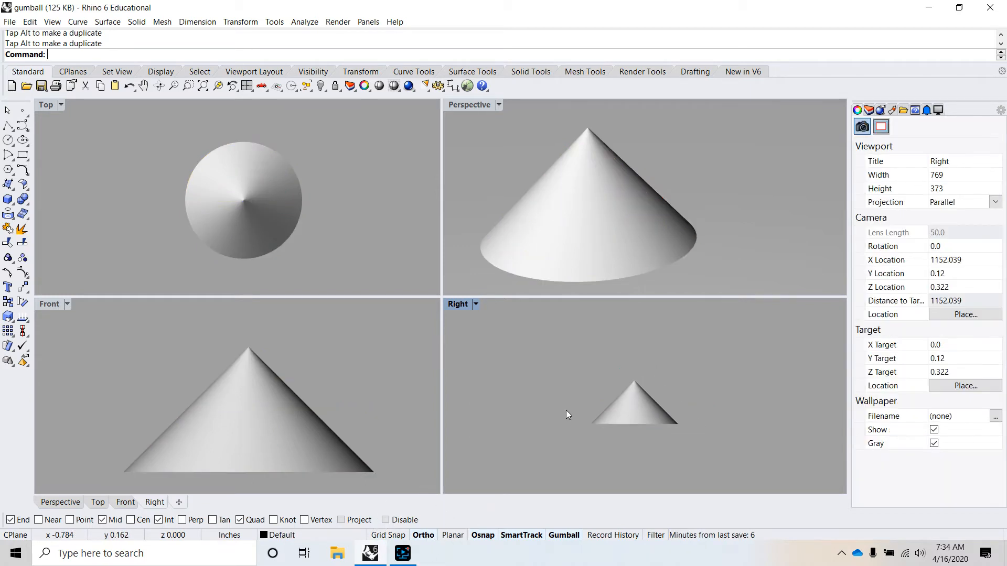
Step: Select the cone from the Top viewport, scale it along the gumball's X axis to about 70% of its width, and deselect
scroll(565, 409, "up", 8)
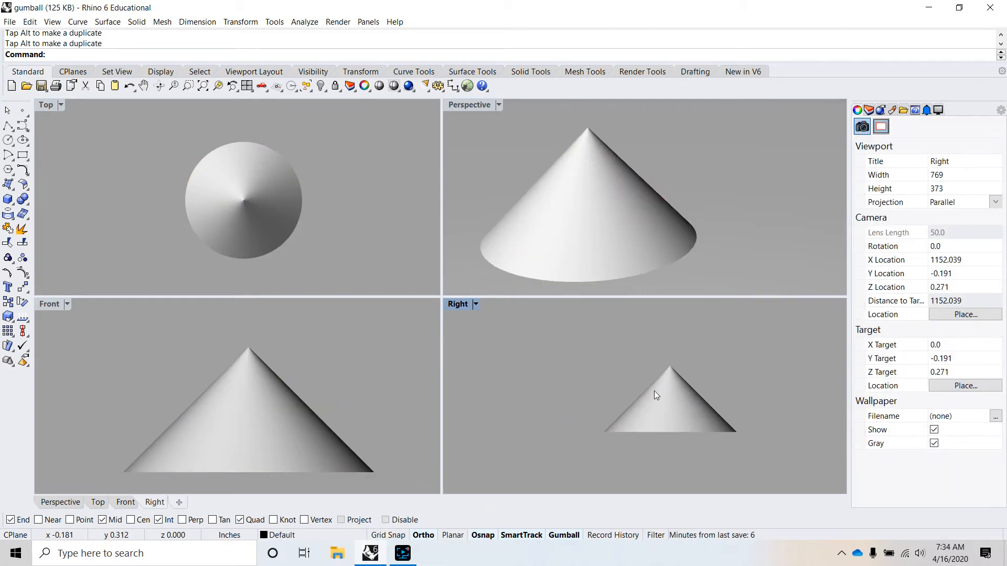
left_click(702, 406)
scroll(692, 408, "down", 2)
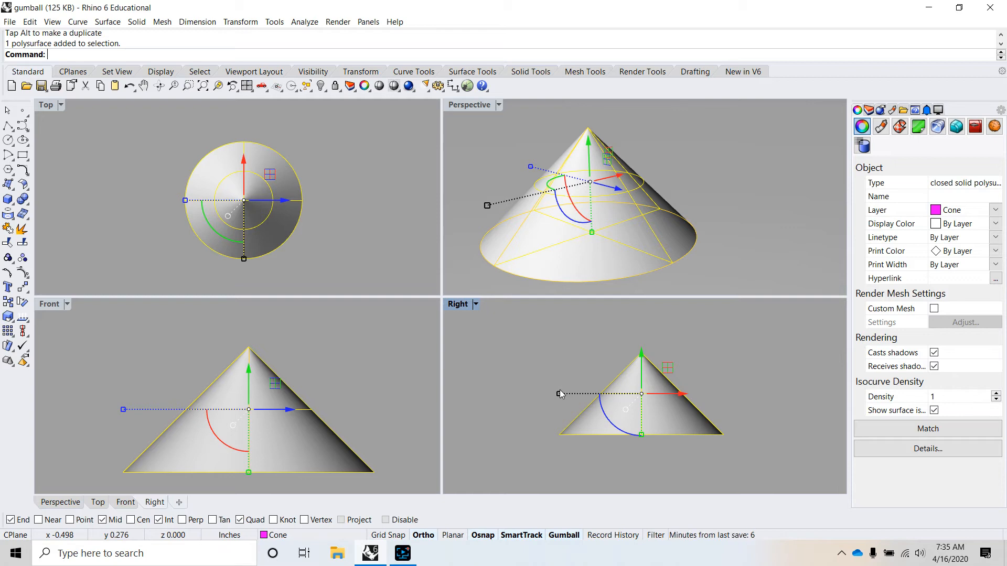
left_click(292, 211)
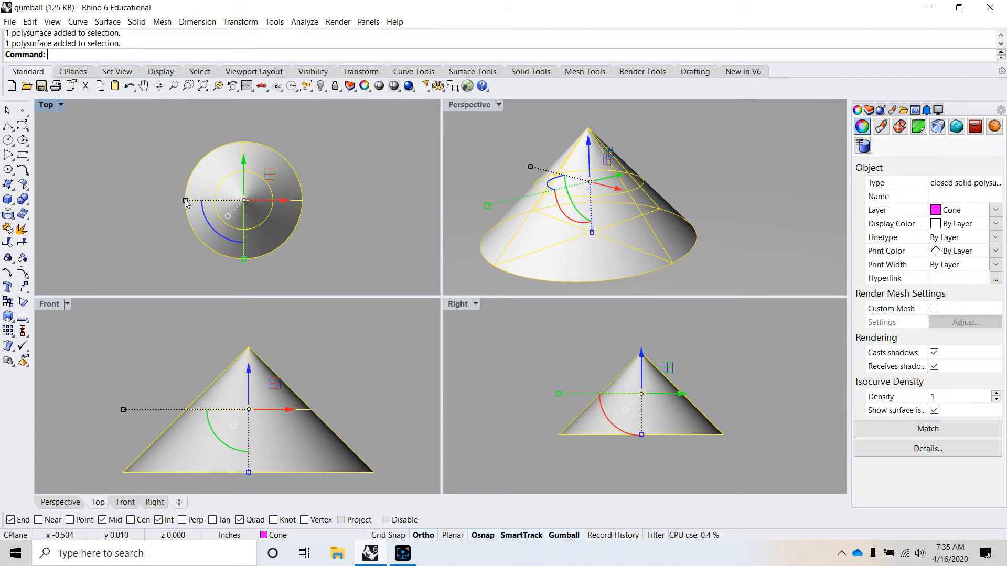
mouse_move(185, 200)
left_mouse_down()
mouse_move(117, 201)
mouse_move(212, 200)
mouse_move(128, 200)
mouse_move(211, 200)
mouse_move(203, 198)
left_mouse_up()
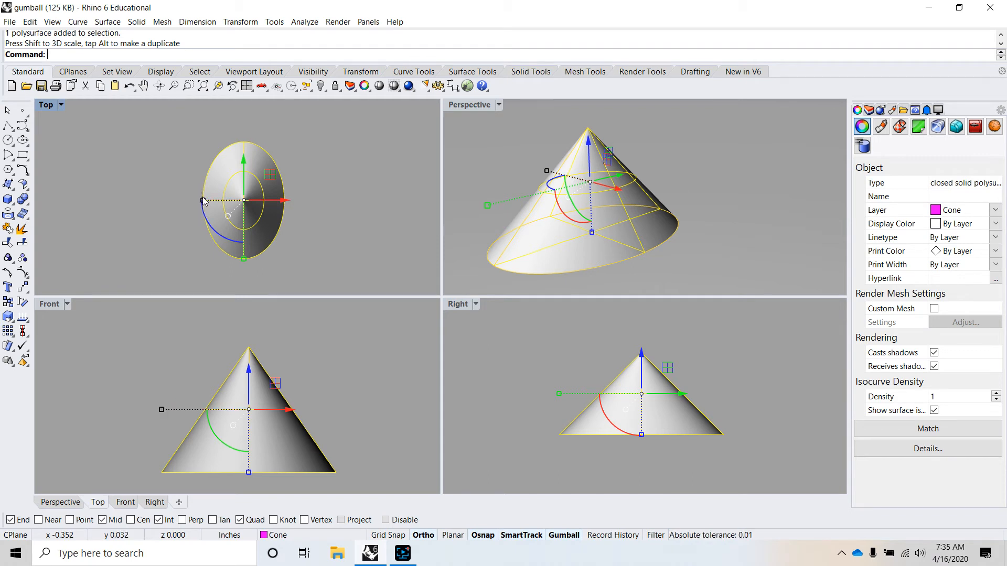
left_click(168, 221)
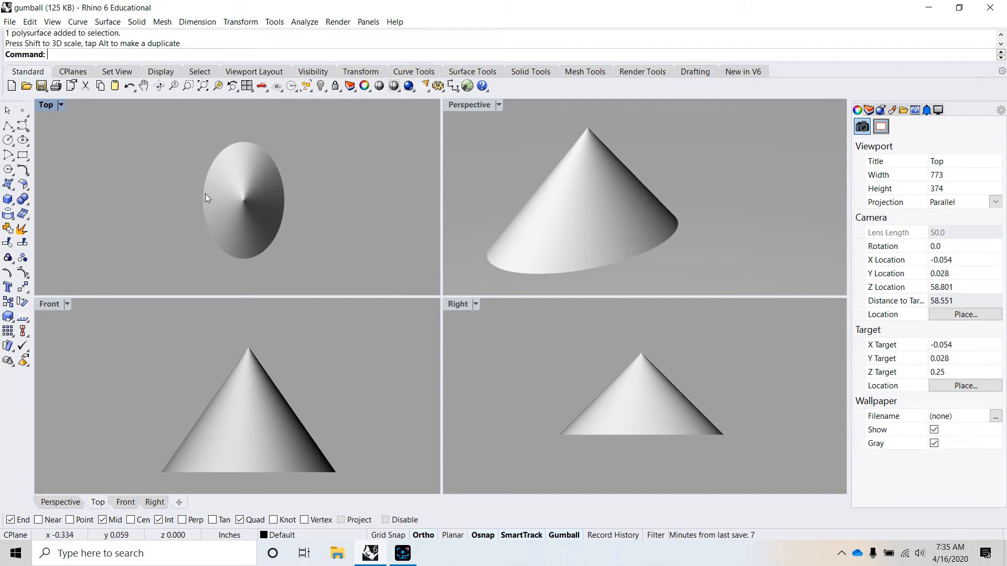
Step: Reselect the cone from the Top viewport and stretch it much taller in two stages with the gumball's Z scale handle in the Front viewport
left_click(249, 181)
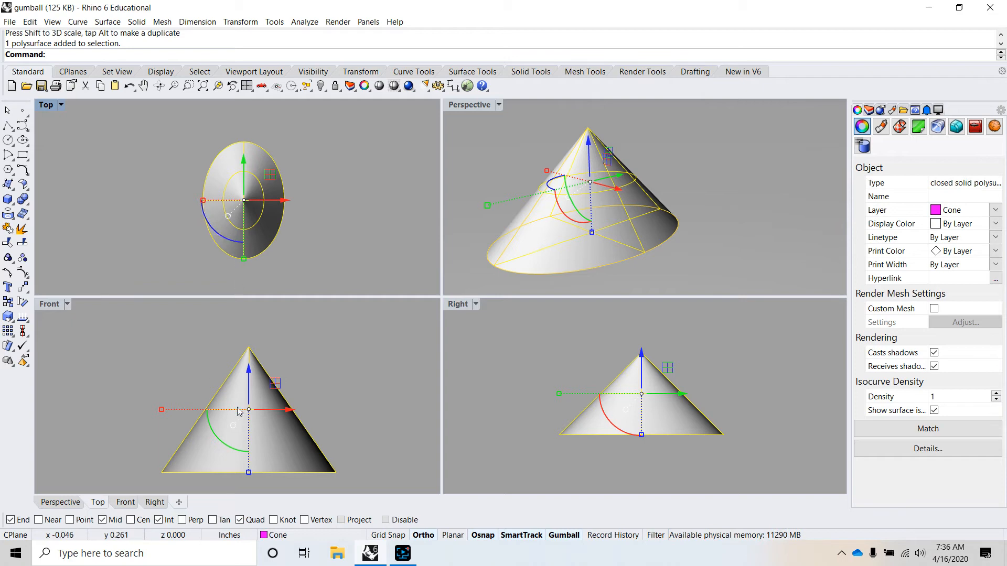
left_click(171, 382)
left_click(244, 429)
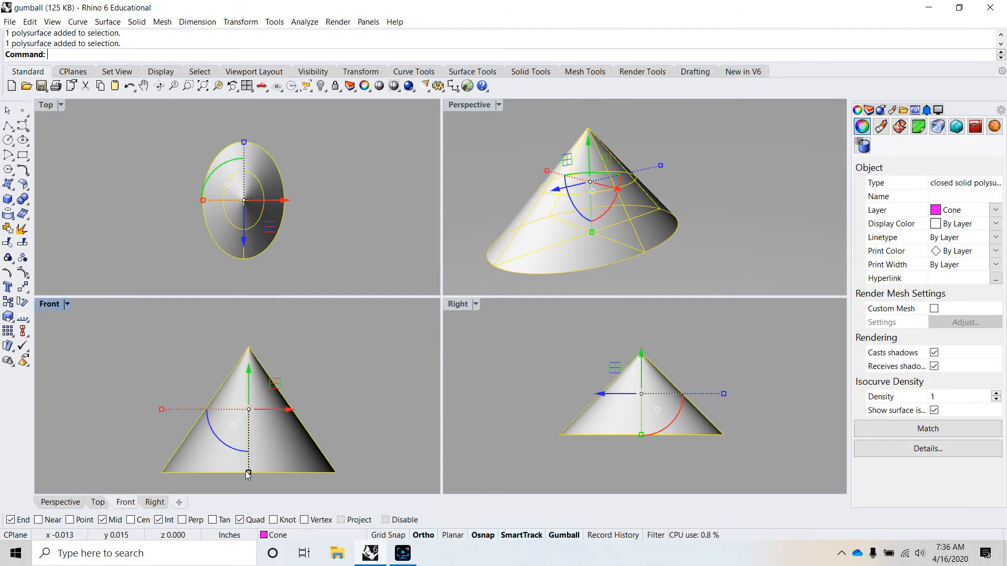
left_click(297, 237)
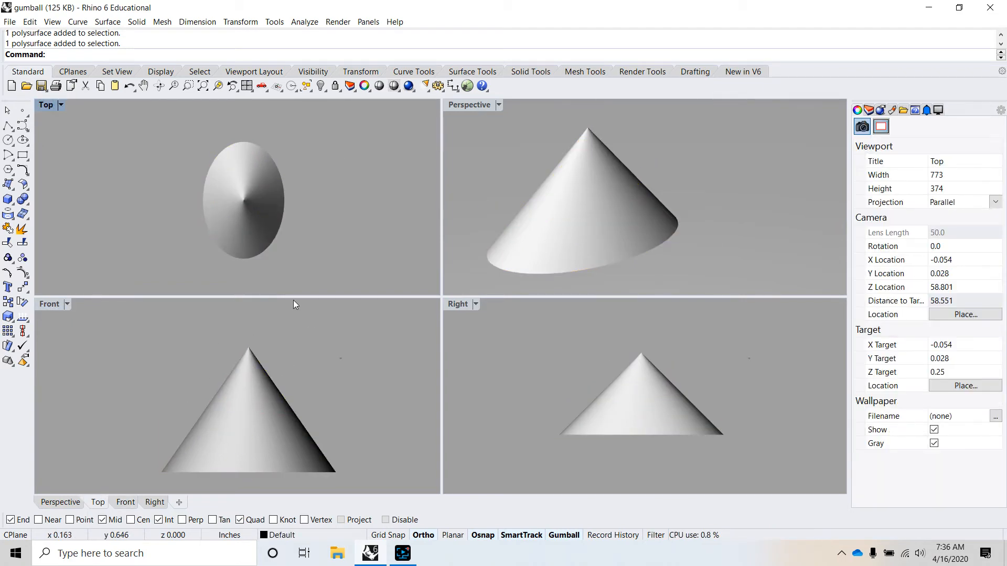
left_click(270, 234)
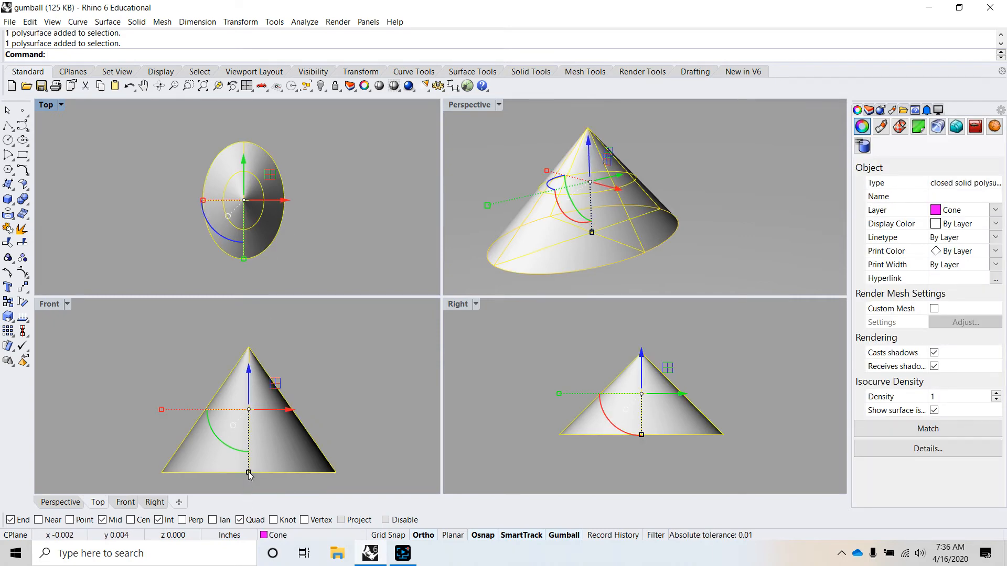
mouse_move(251, 477)
left_mouse_down()
mouse_move(260, 412)
mouse_move(263, 500)
mouse_move(259, 482)
left_mouse_up()
scroll(267, 347, "down", 3)
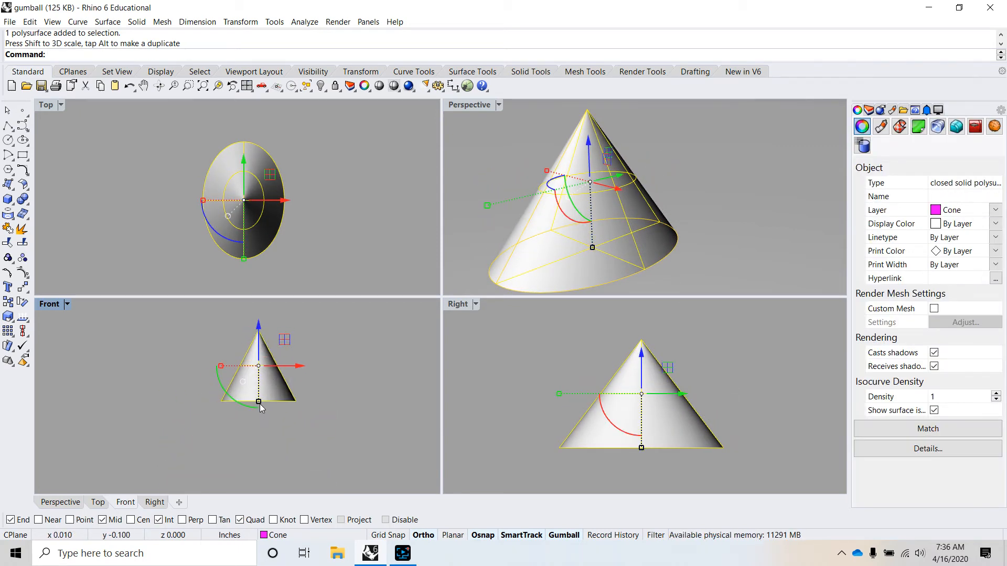
left_click_drag(259, 403, 262, 434)
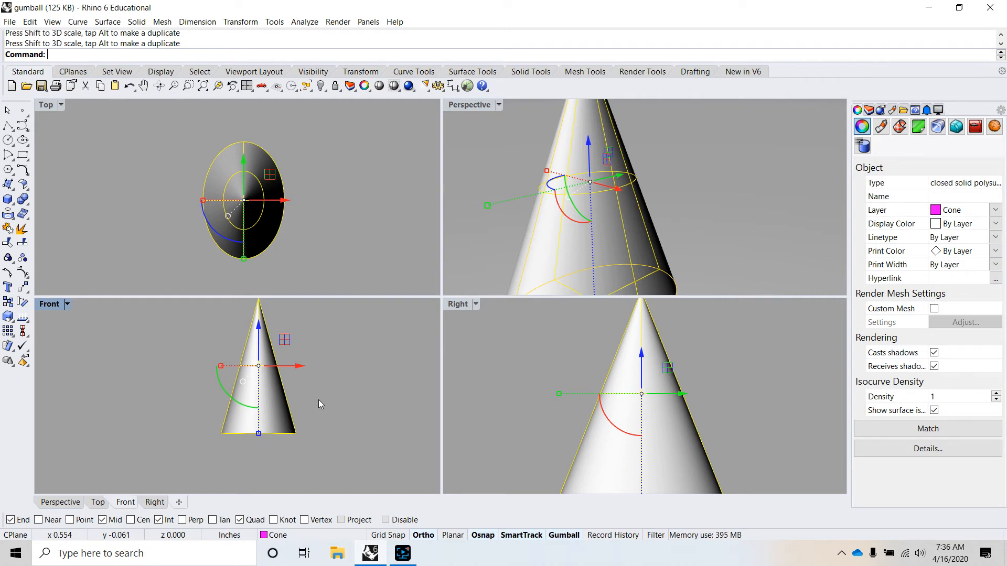
Step: Scale the cone by a factor of .75 along the gumball's X axis in the Front viewport, and deselect it
left_click(221, 366)
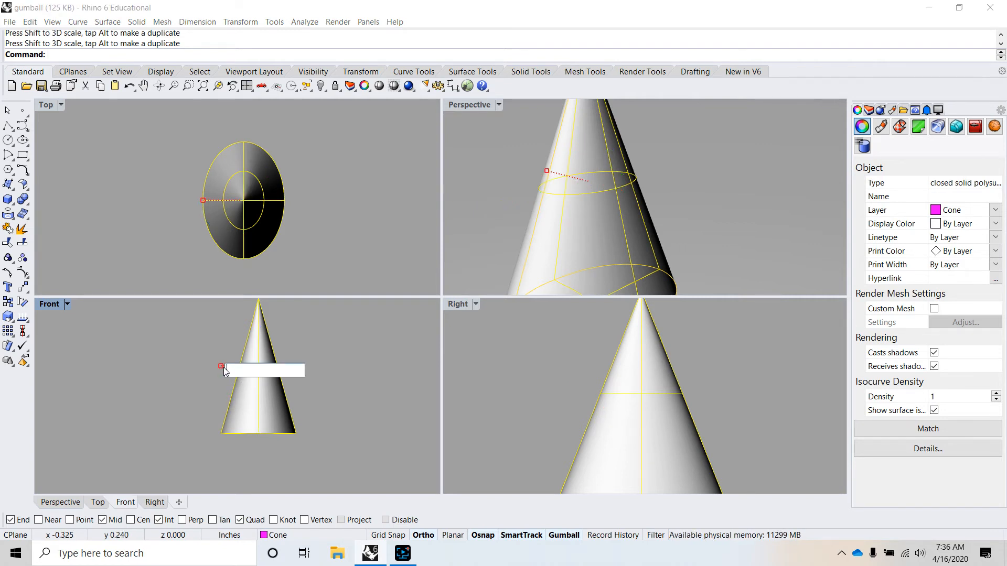
type(".75")
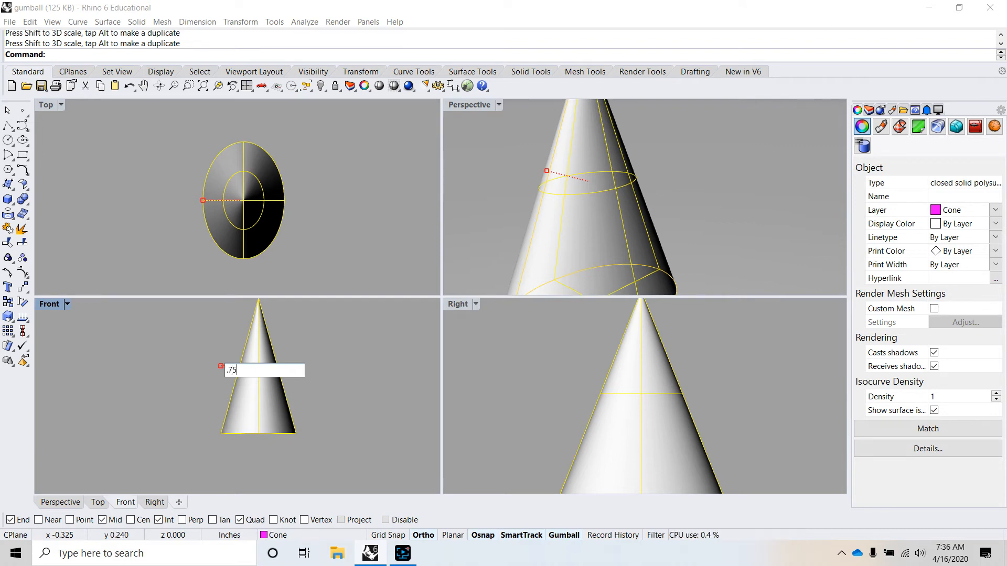
key("Return")
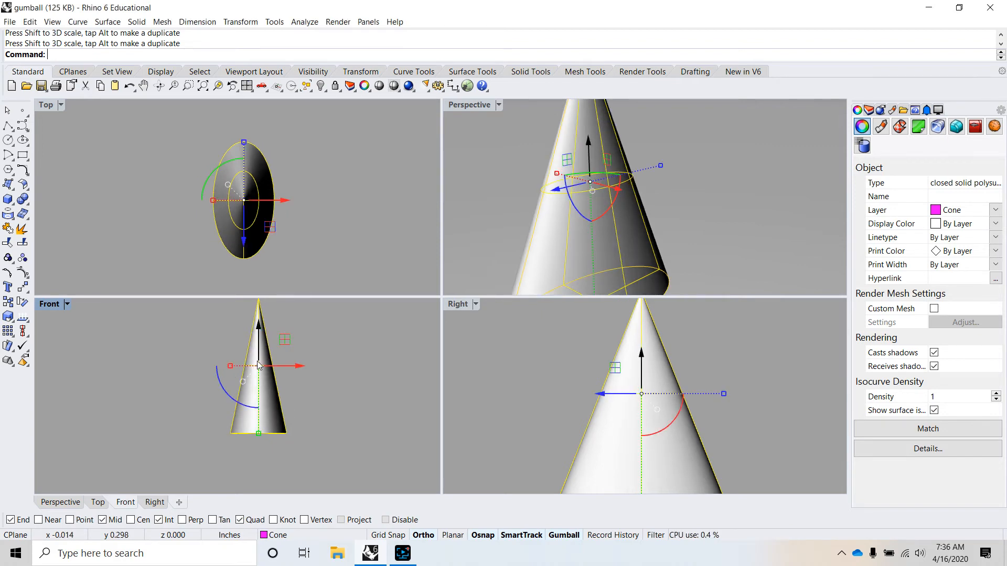
left_click(163, 168)
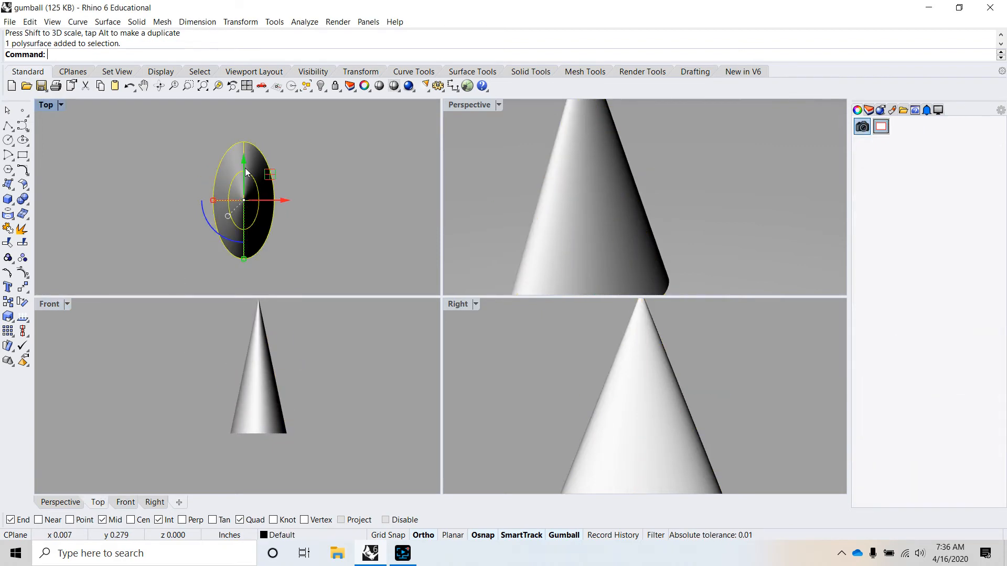
Step: Reselect the cone from the Top viewport, enlarge it uniformly to over three times its size with the gumball's red scale handle in the Front viewport, and deselect it
left_click(245, 167)
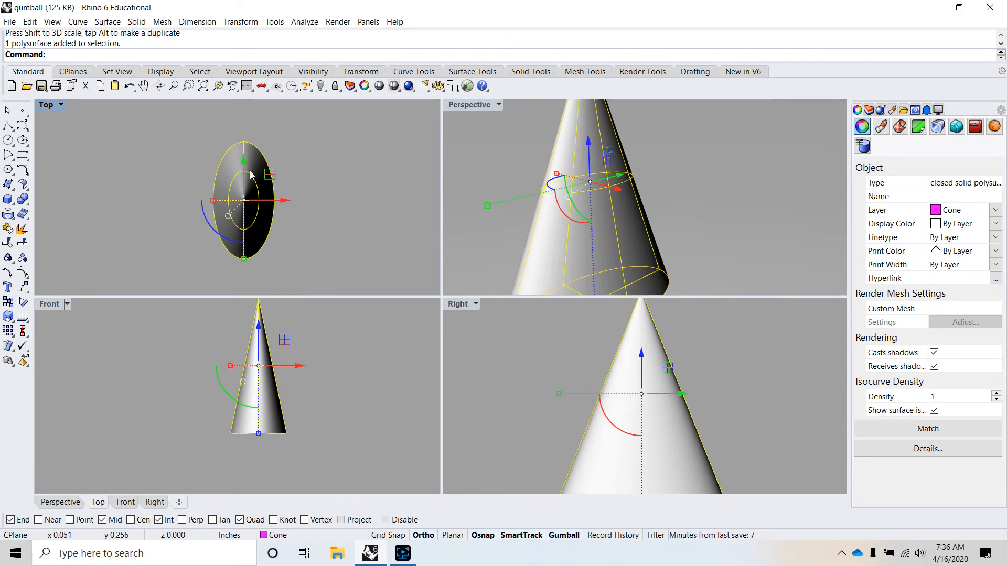
left_click(267, 413)
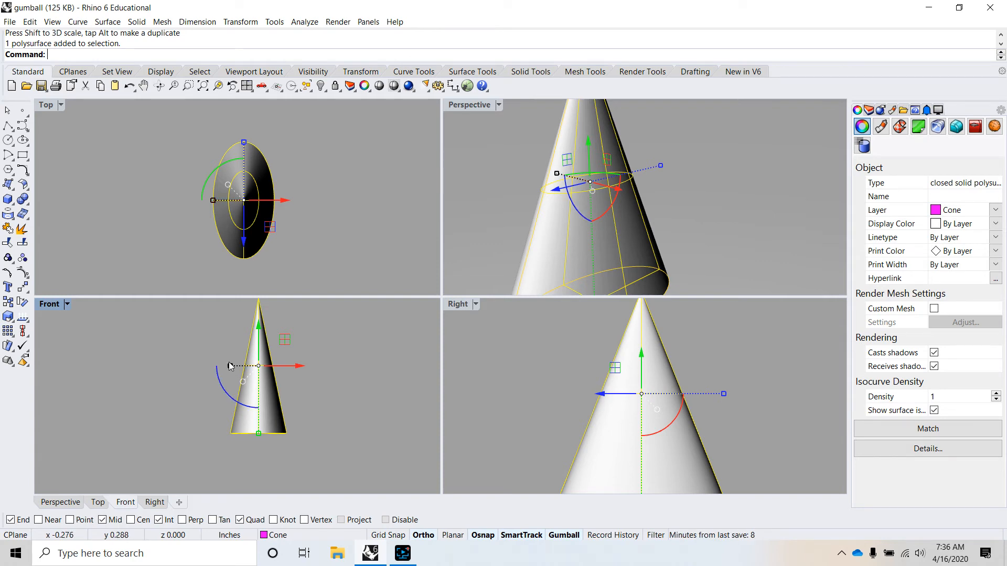
left_click_drag(229, 365, 162, 382)
scroll(189, 379, "down", 5)
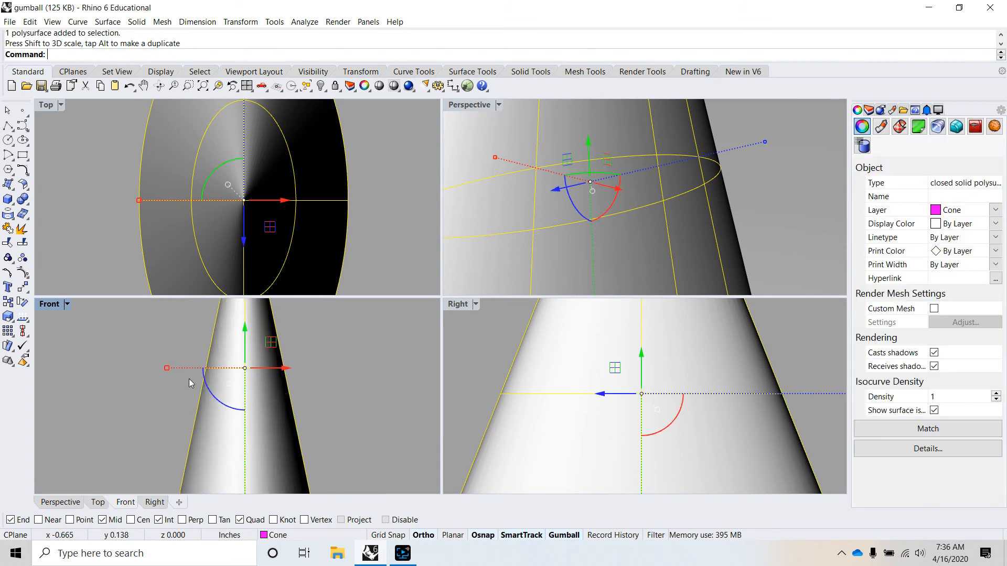
scroll(178, 380, "down", 3)
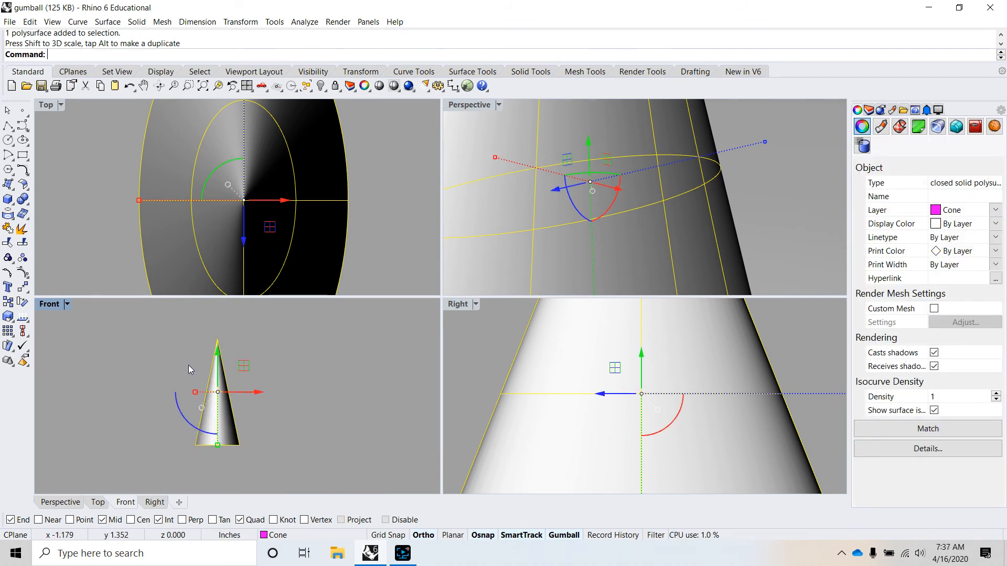
left_click(176, 390)
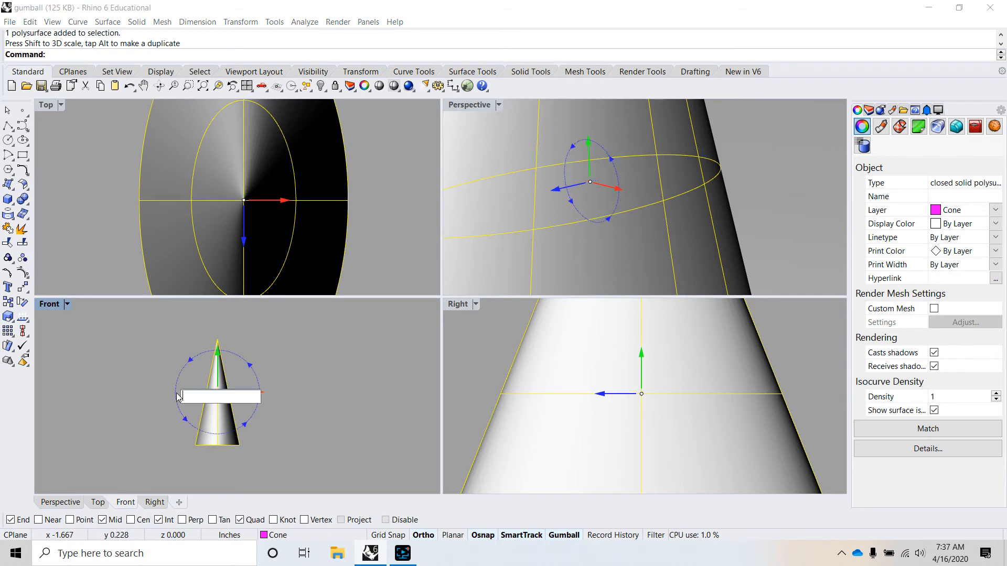
left_click(133, 368)
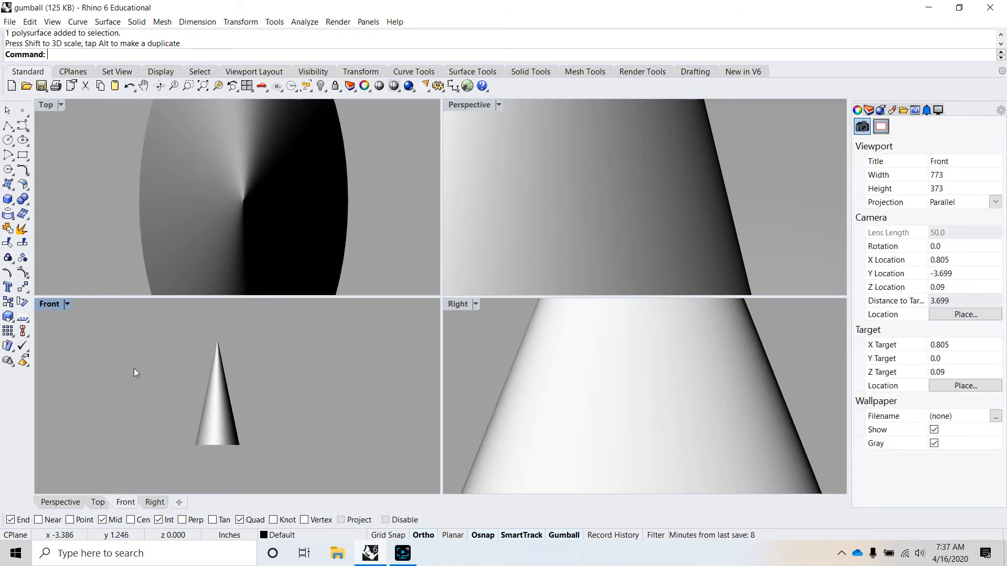
Step: Undo all the earlier gumball edits to the cone as far back as possible, and deselect the cone
scroll(286, 191, "down", 5)
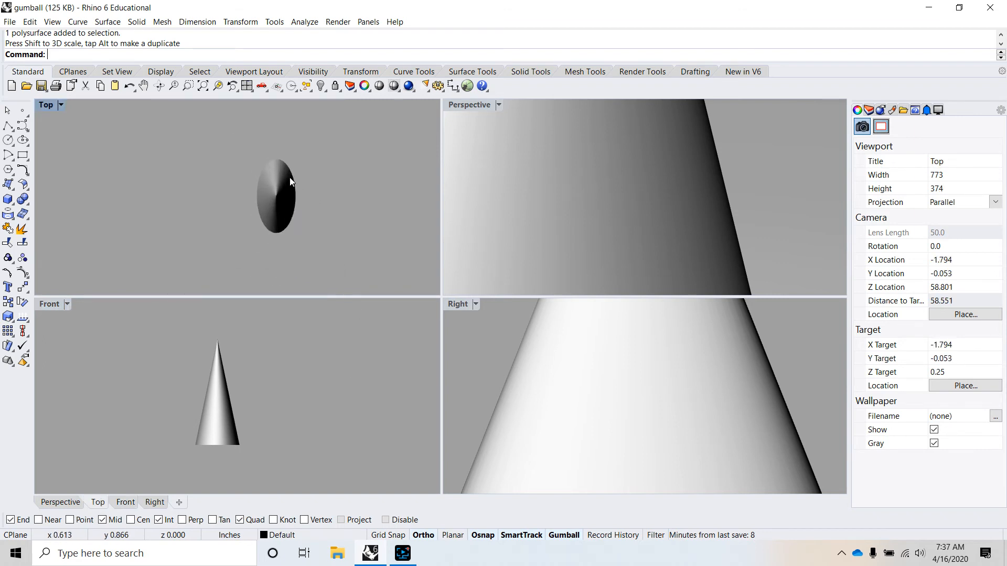
scroll(289, 177, "up", 1)
scroll(635, 174, "down", 5)
scroll(635, 355, "down", 8)
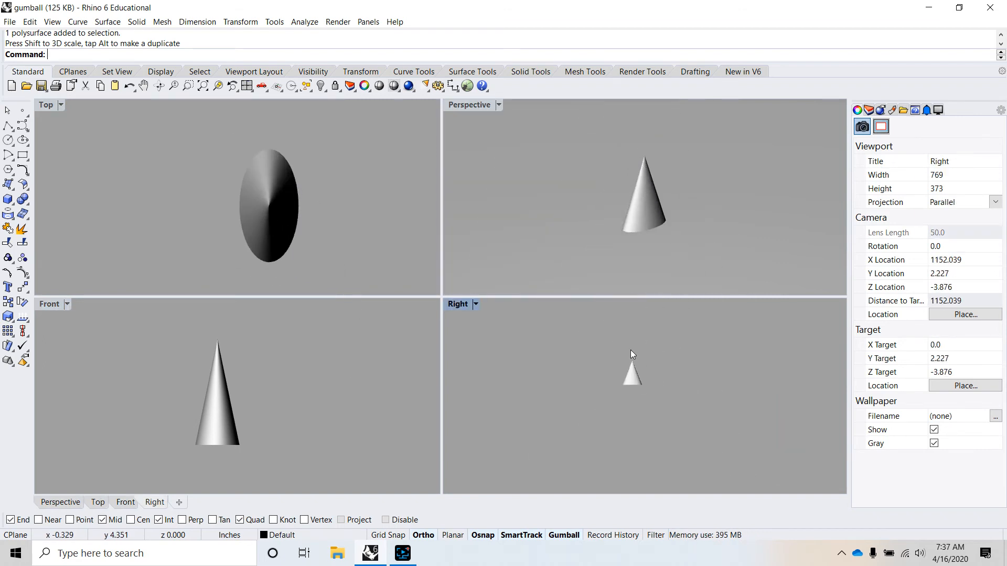
scroll(644, 401, "up", 3)
key("ctrl+z")
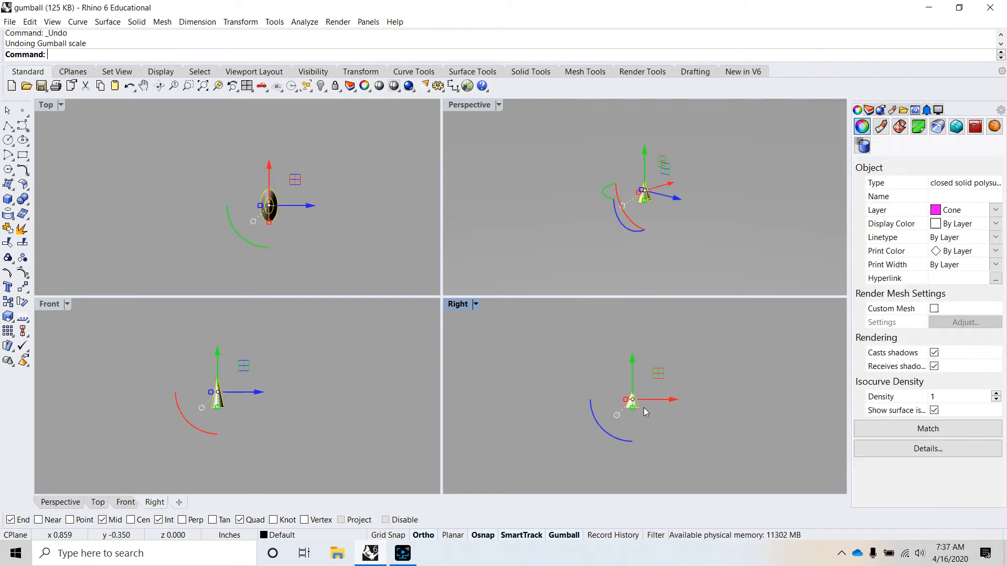
key("ctrl+z")
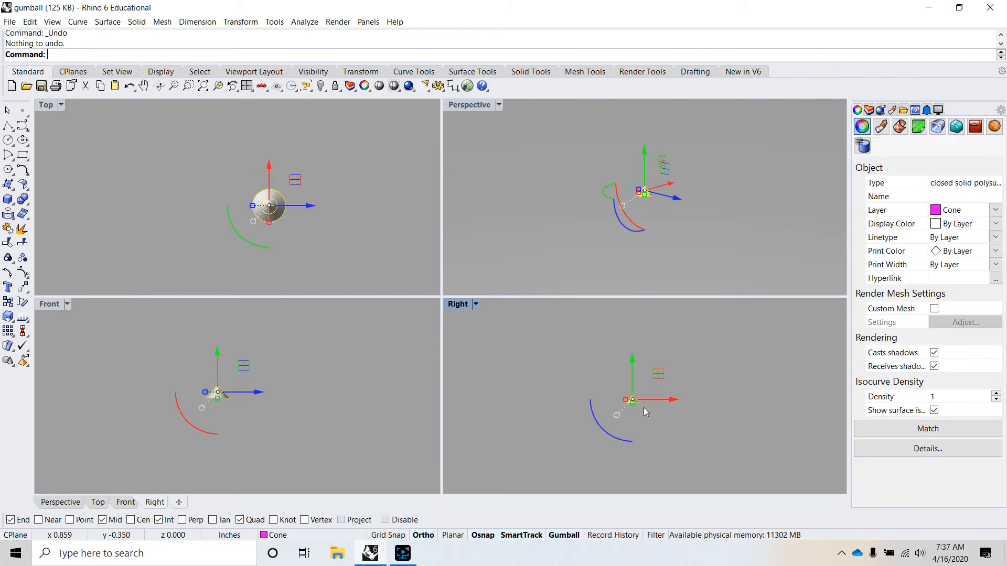
left_click(313, 236)
Step: Select the cone and relocate its gumball in the Front viewport, with the origin at the apex, X axis pointing down and Y axis pointing left
scroll(256, 214, "up", 5)
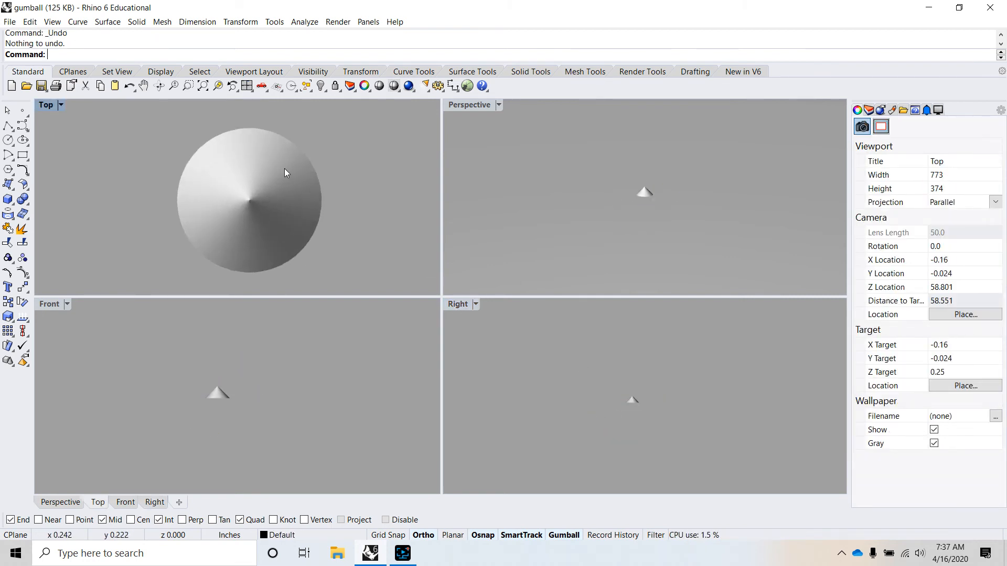
scroll(627, 176, "down", 1)
scroll(330, 231, "up", 1)
scroll(635, 181, "up", 10)
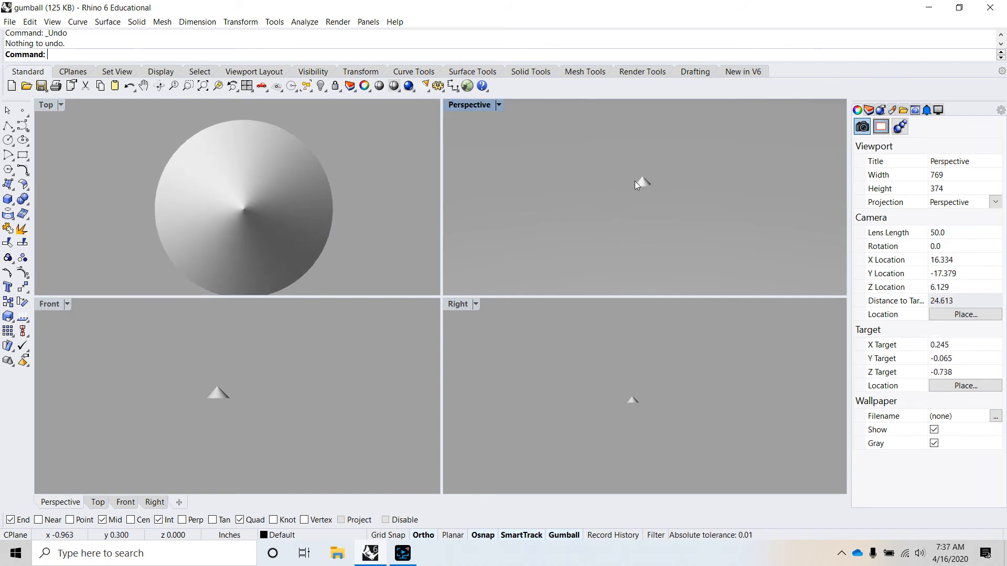
scroll(621, 408, "up", 10)
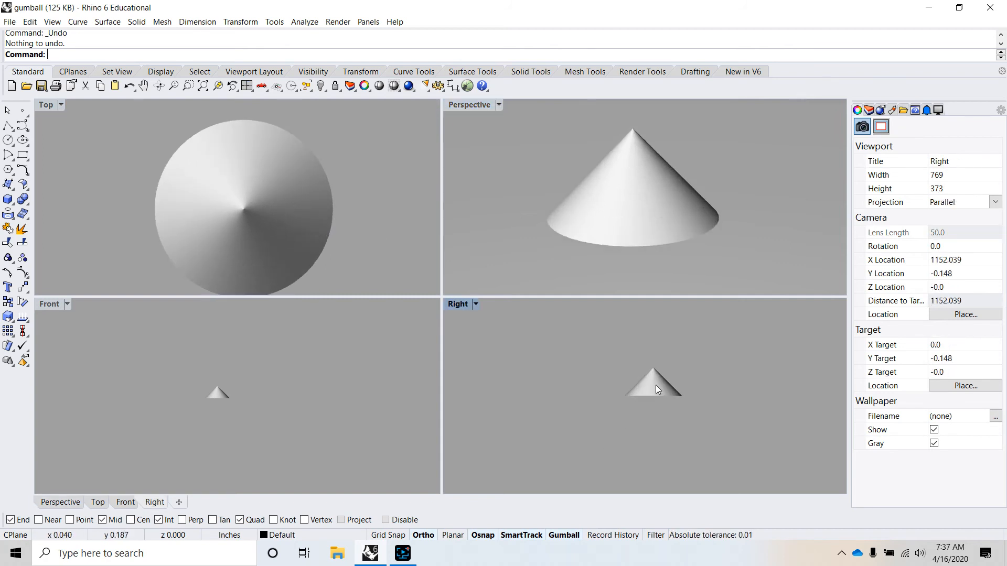
scroll(232, 406, "up", 10)
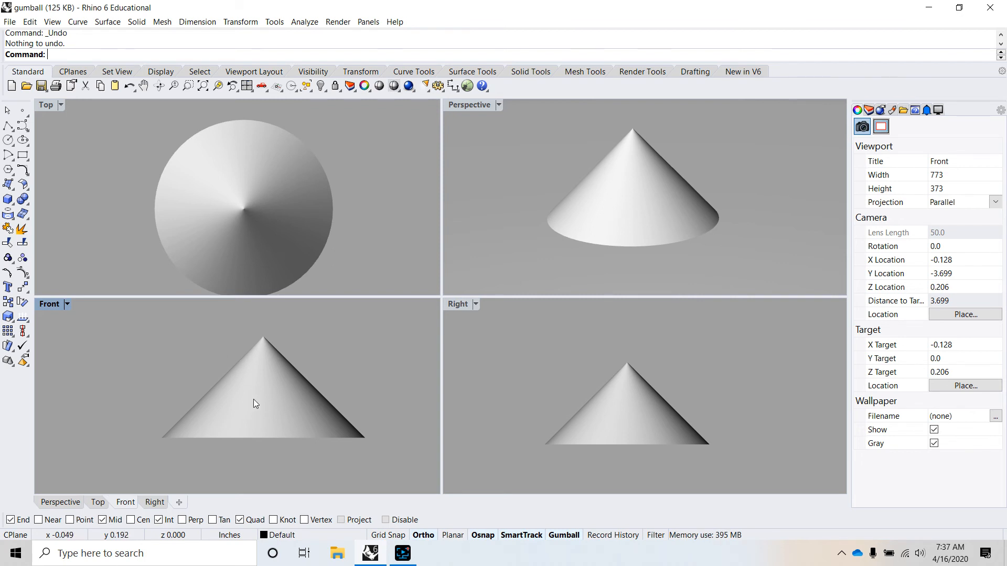
left_click(255, 402)
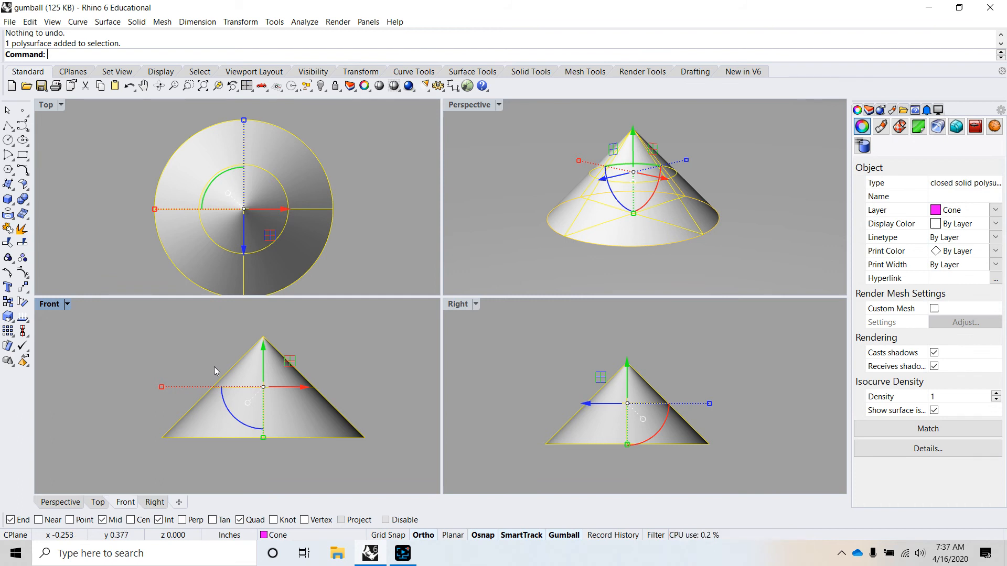
left_click(249, 406)
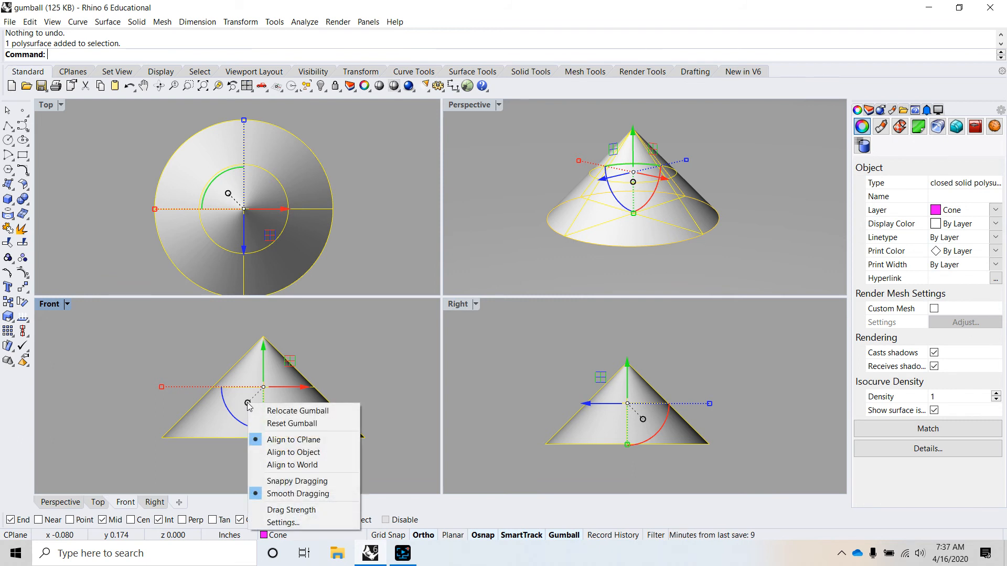
left_click(298, 412)
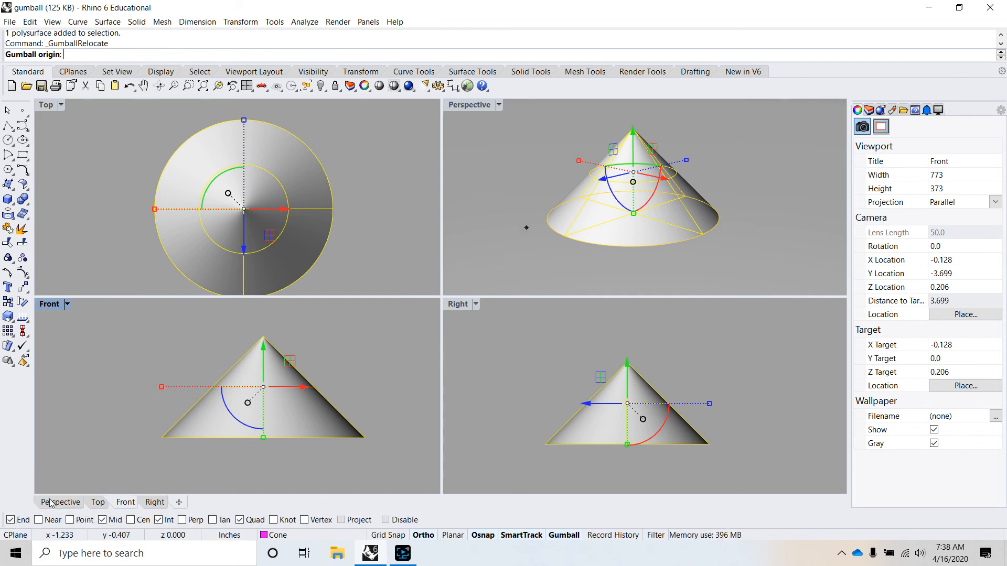
left_click(262, 332)
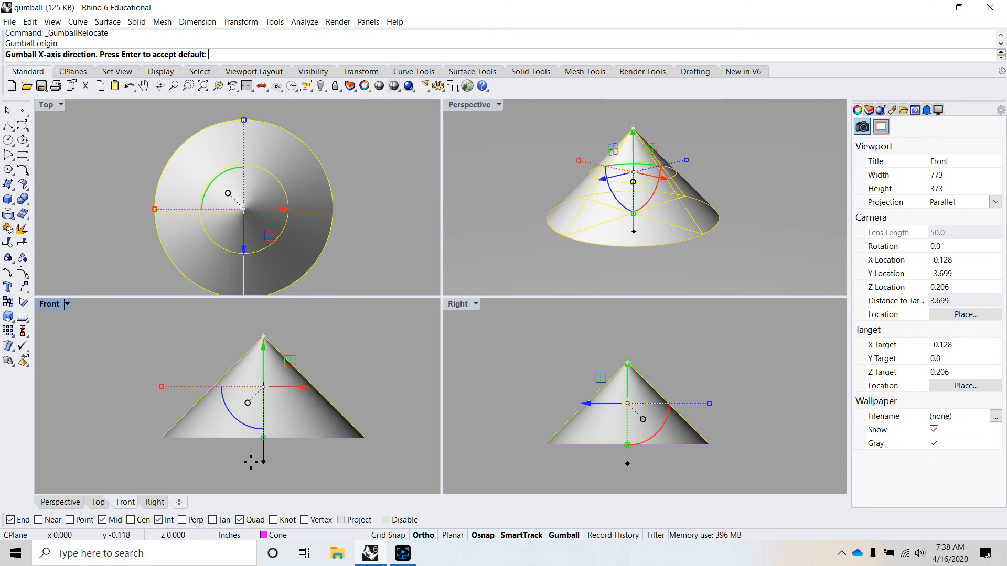
left_click(238, 426)
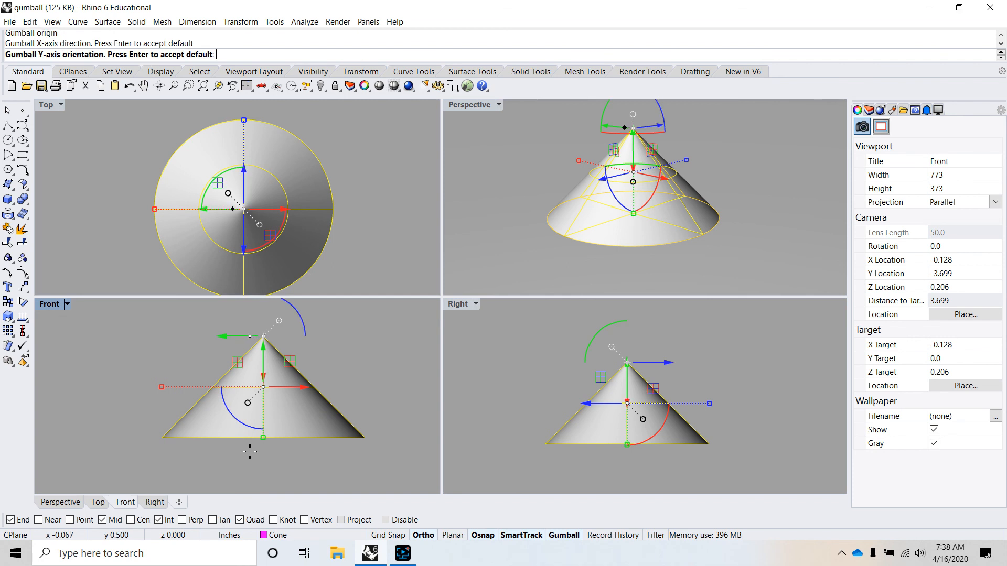
left_click(250, 309)
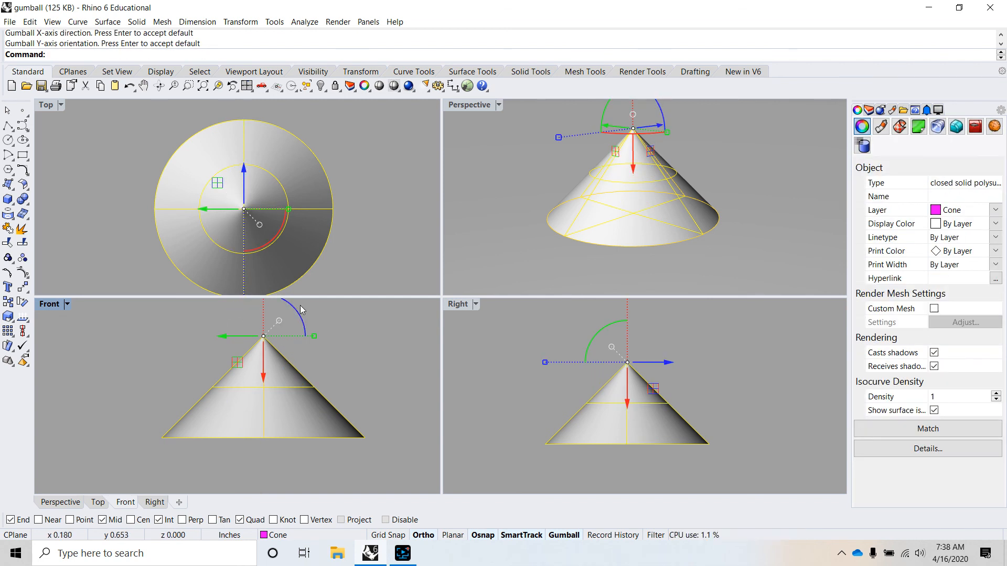
Step: Rotate the cone 90 degrees about its apex with the gumball's blue arc in the Front viewport
mouse_move(297, 313)
left_mouse_down()
mouse_move(306, 363)
mouse_move(302, 311)
left_mouse_up()
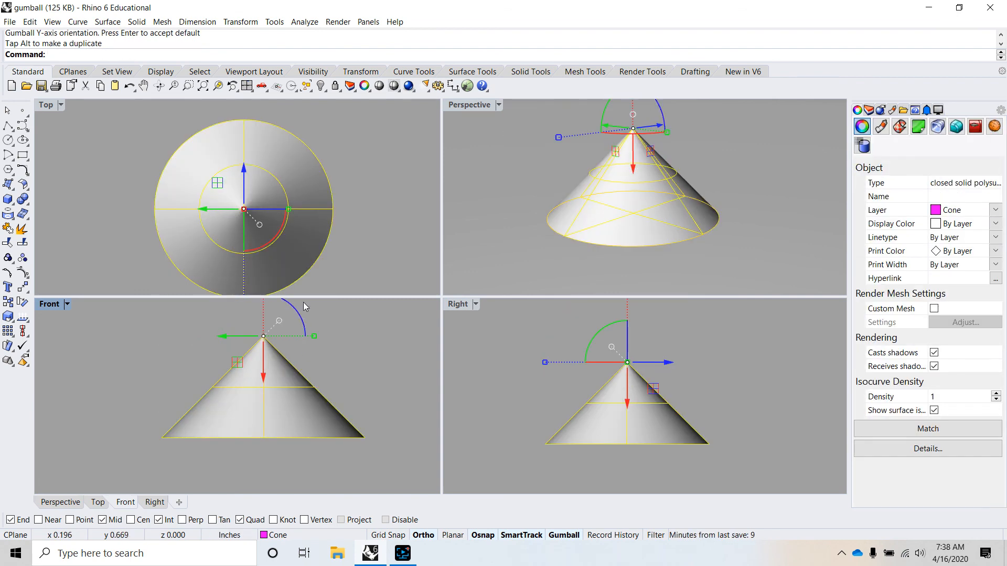
left_click(299, 314)
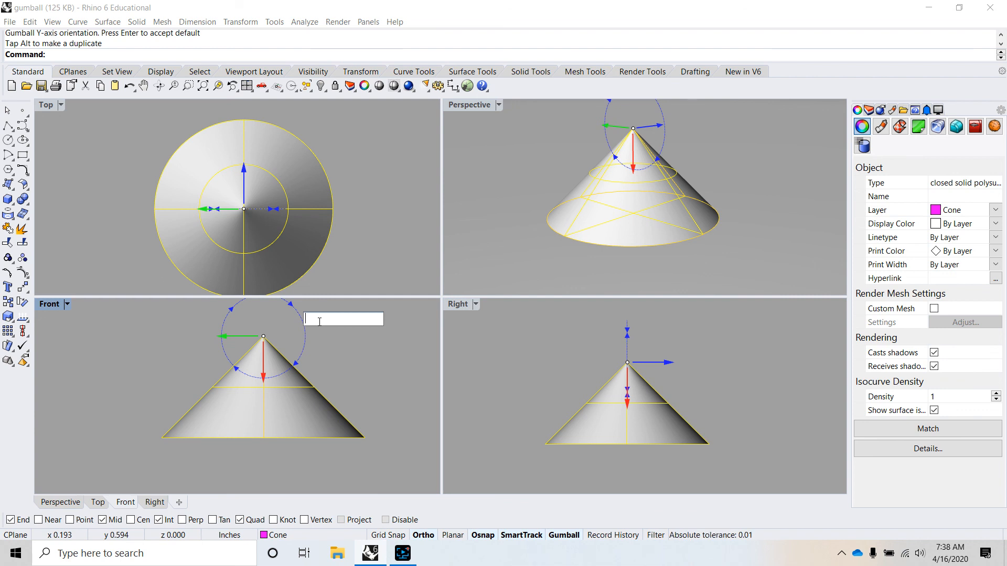
type("90")
key("Return")
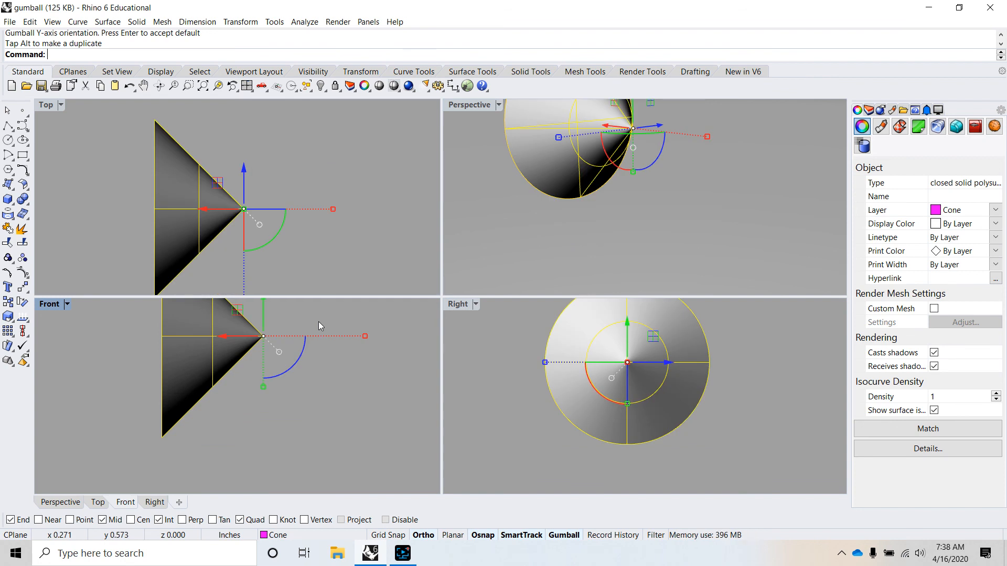